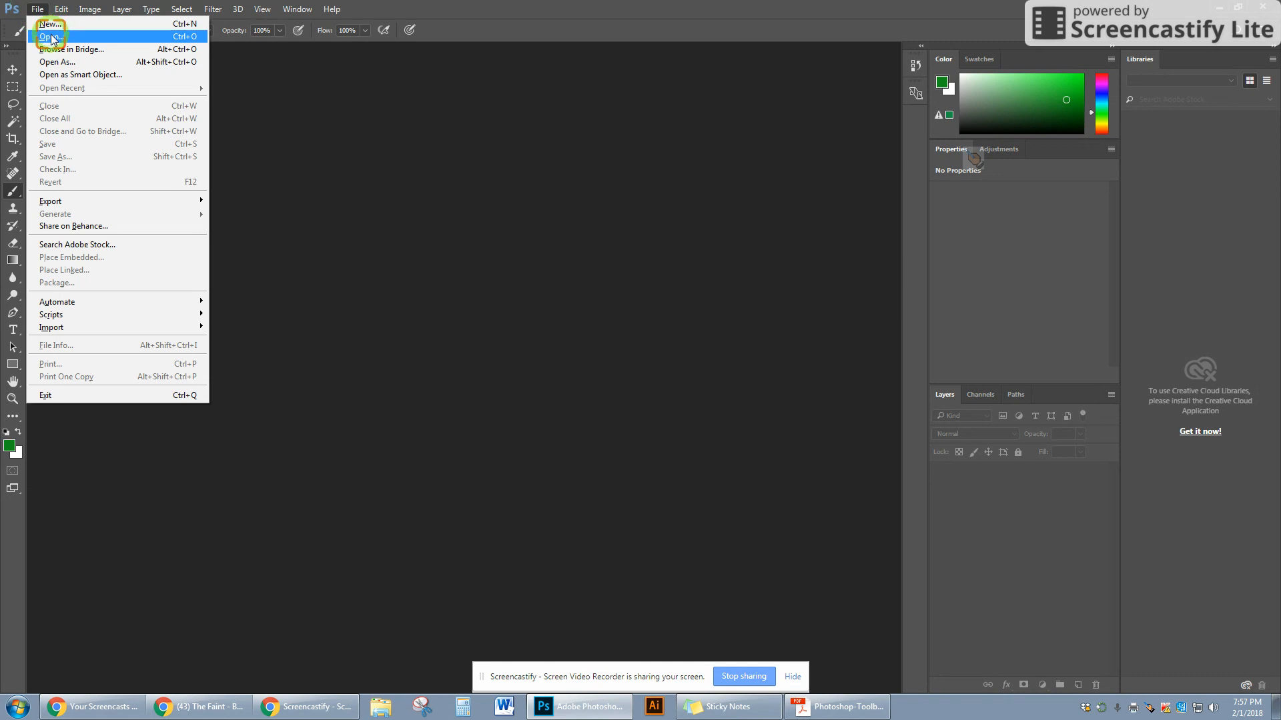
- Open the abstract.png image from the Desktop
left_click(52, 37)
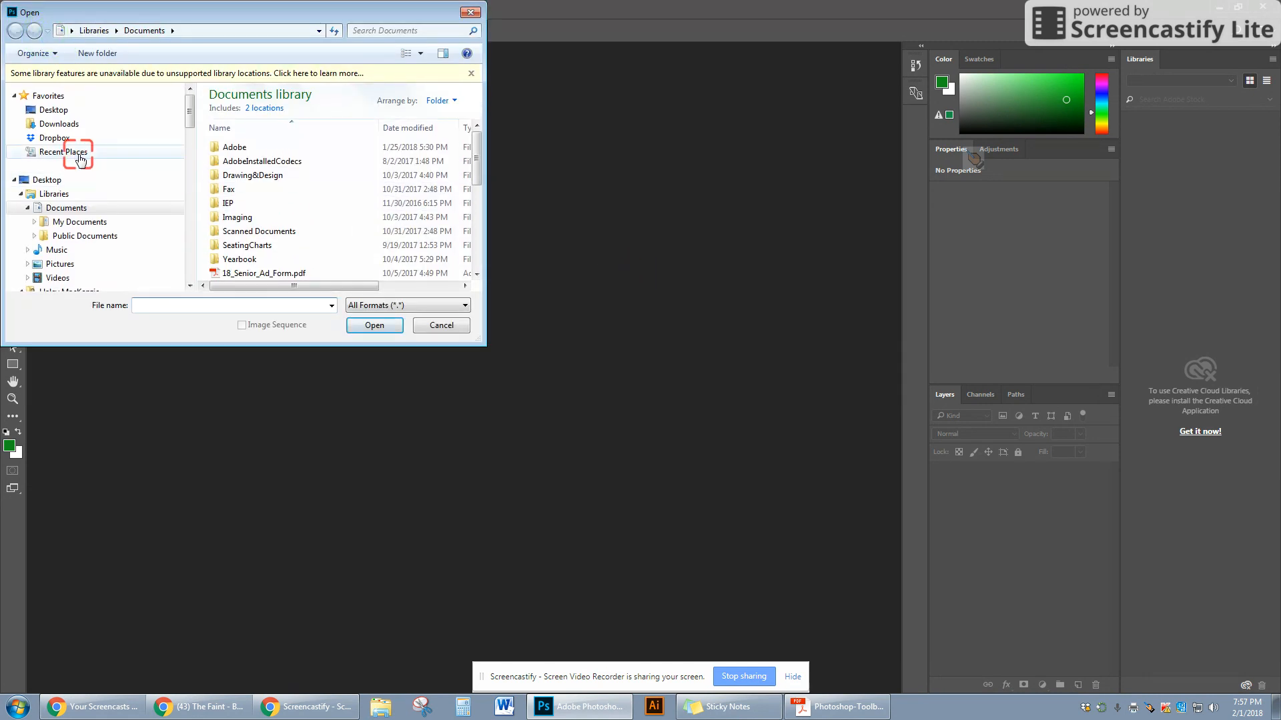
left_click(53, 103)
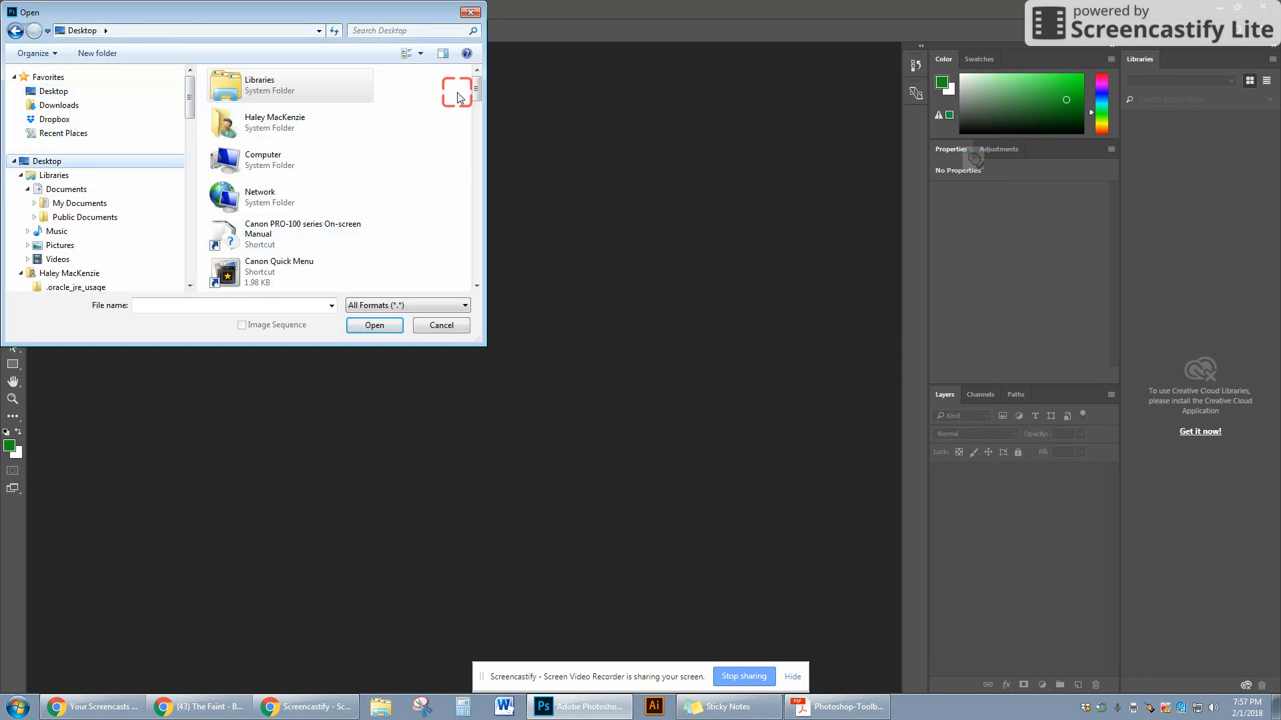
left_click_drag(476, 88, 478, 155)
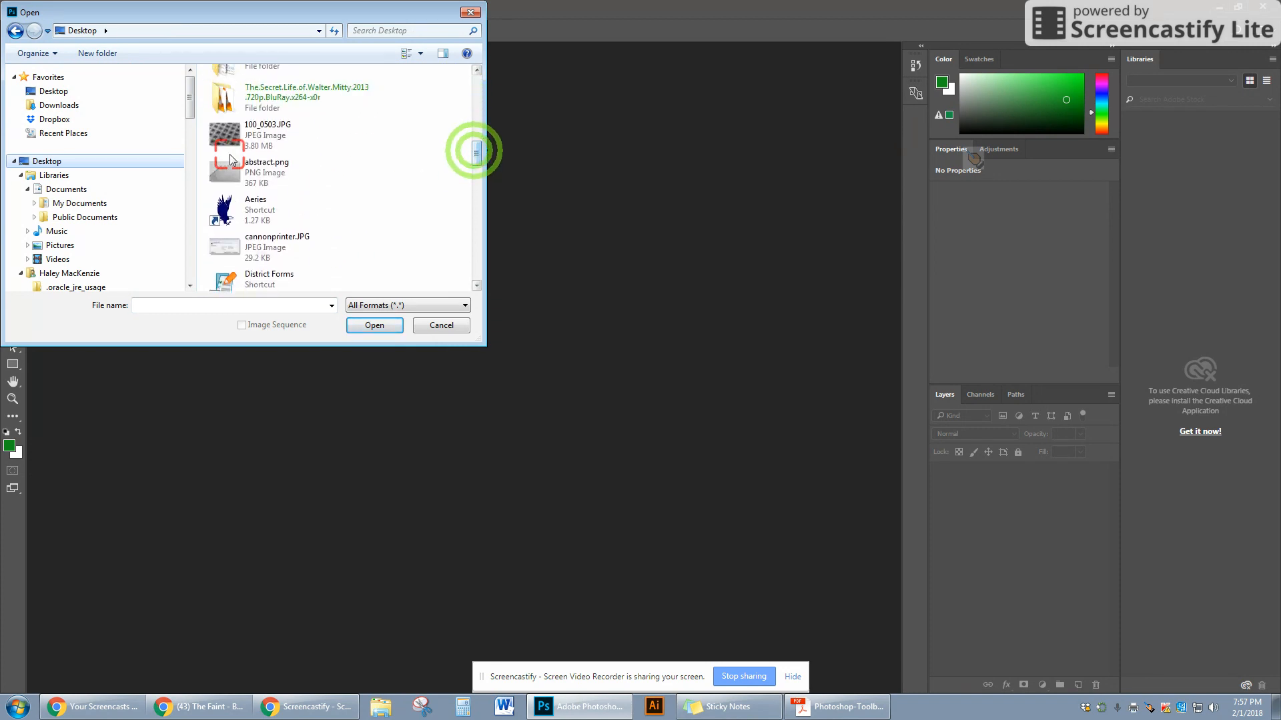
left_click(251, 167)
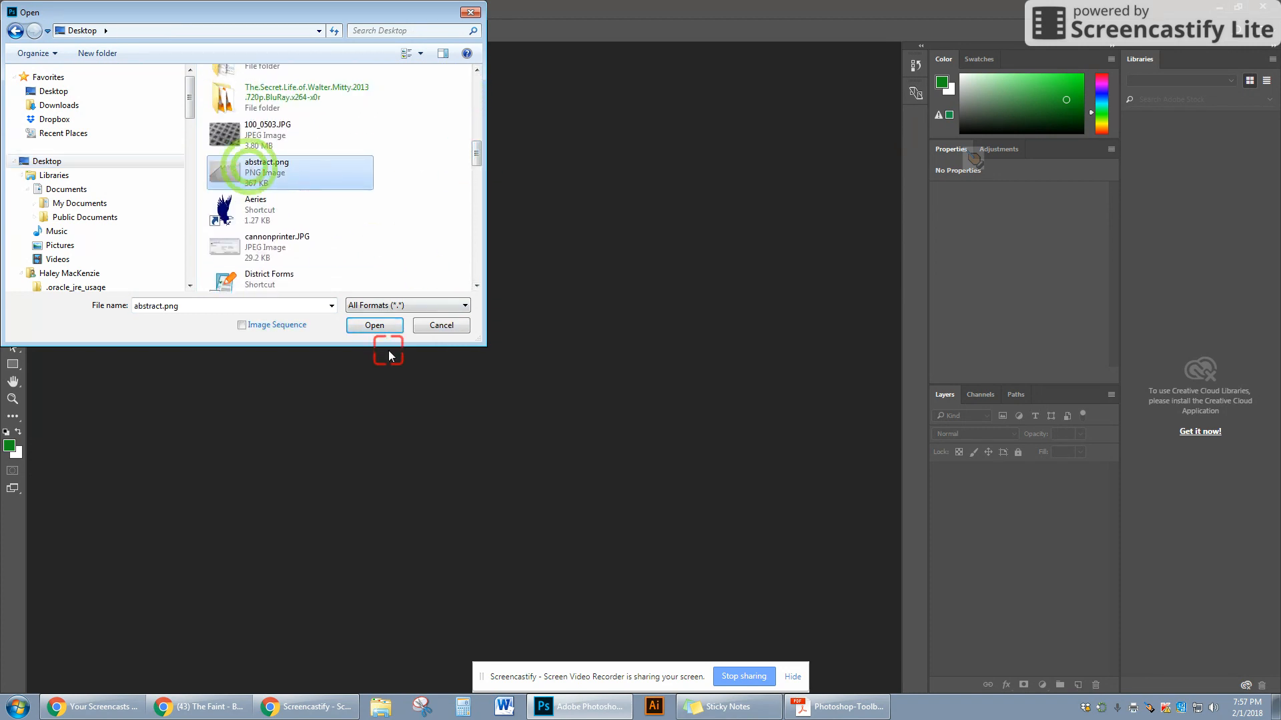
left_click(371, 325)
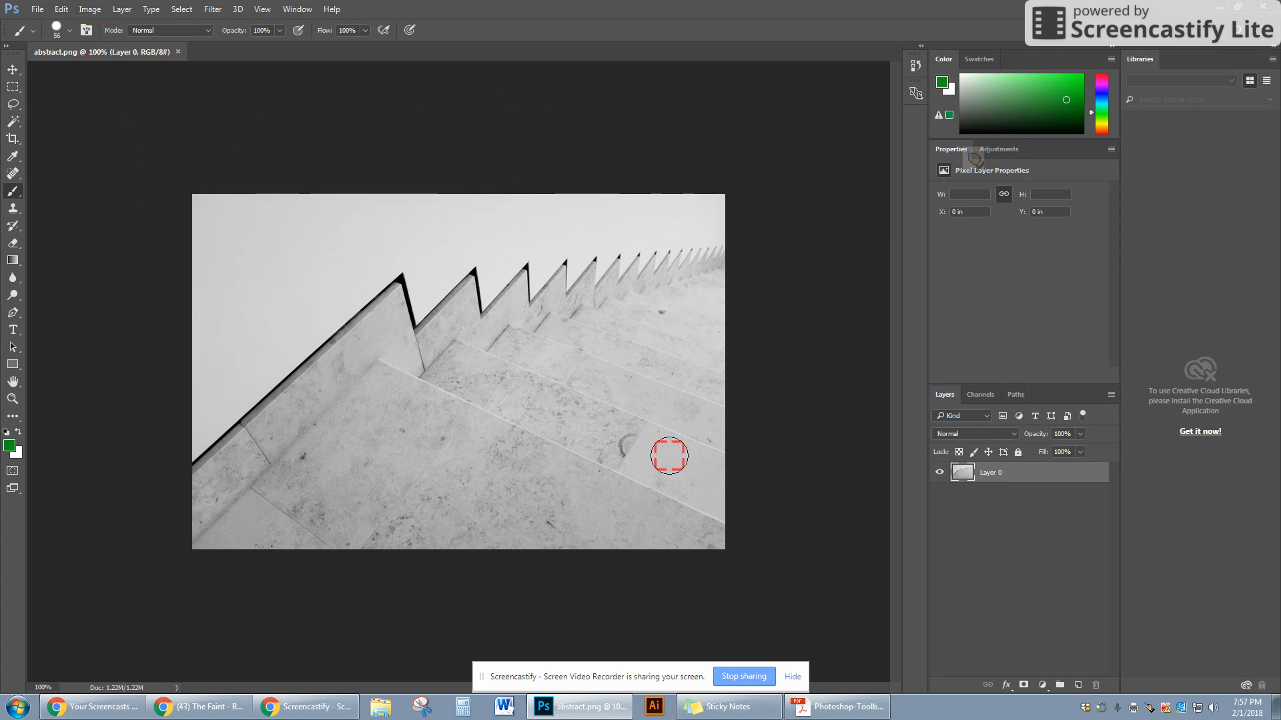
- In Image Size, turn off resampling and set the resolution to 300 pixels/inch
left_click(92, 9)
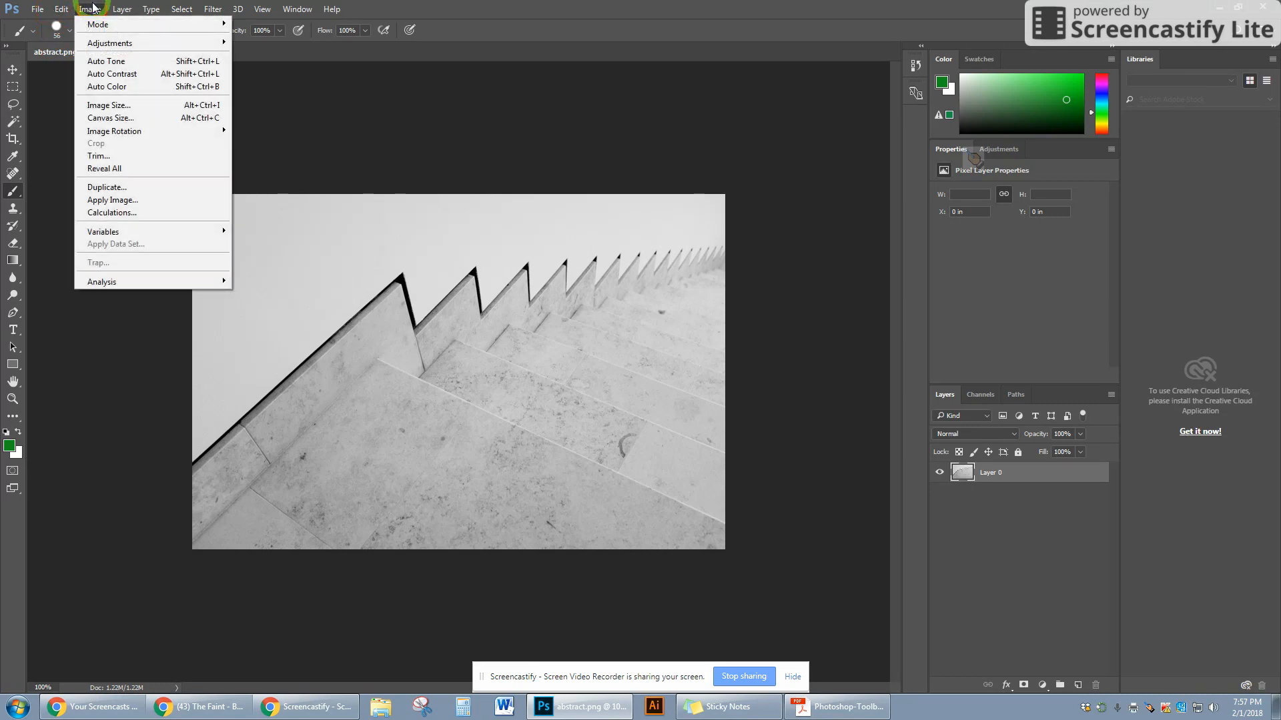
left_click(95, 107)
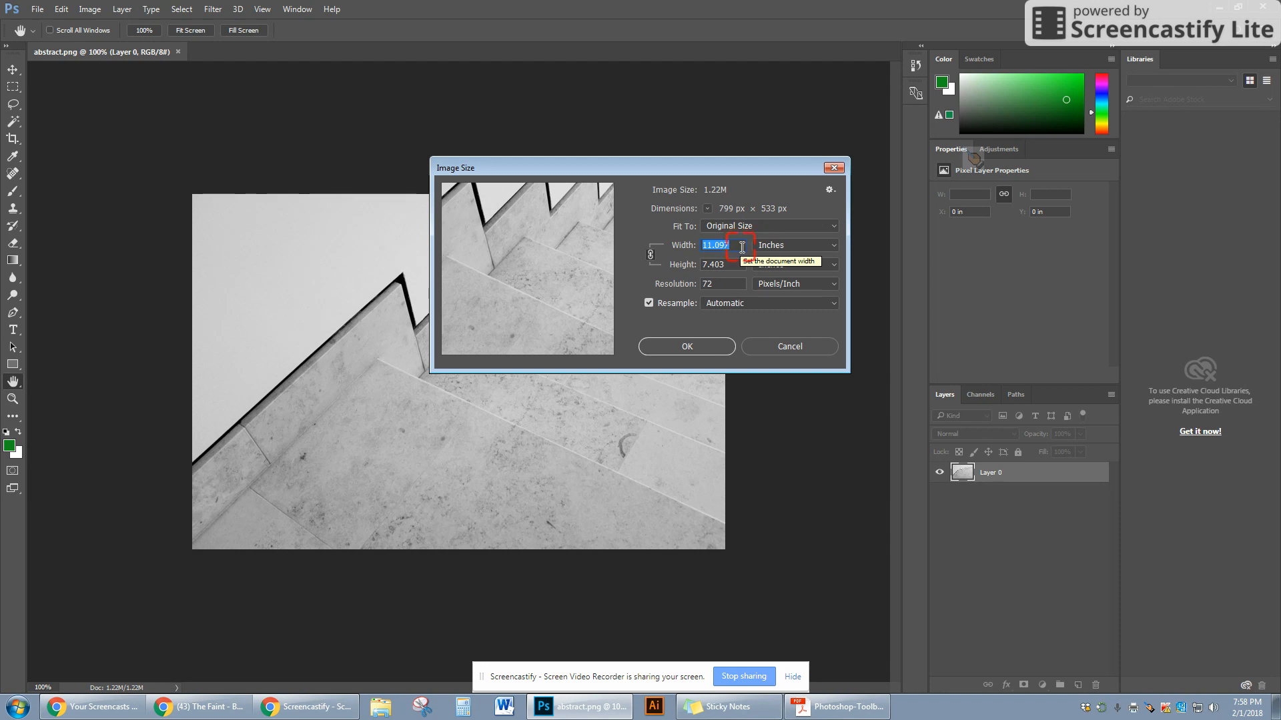
double_click(711, 284)
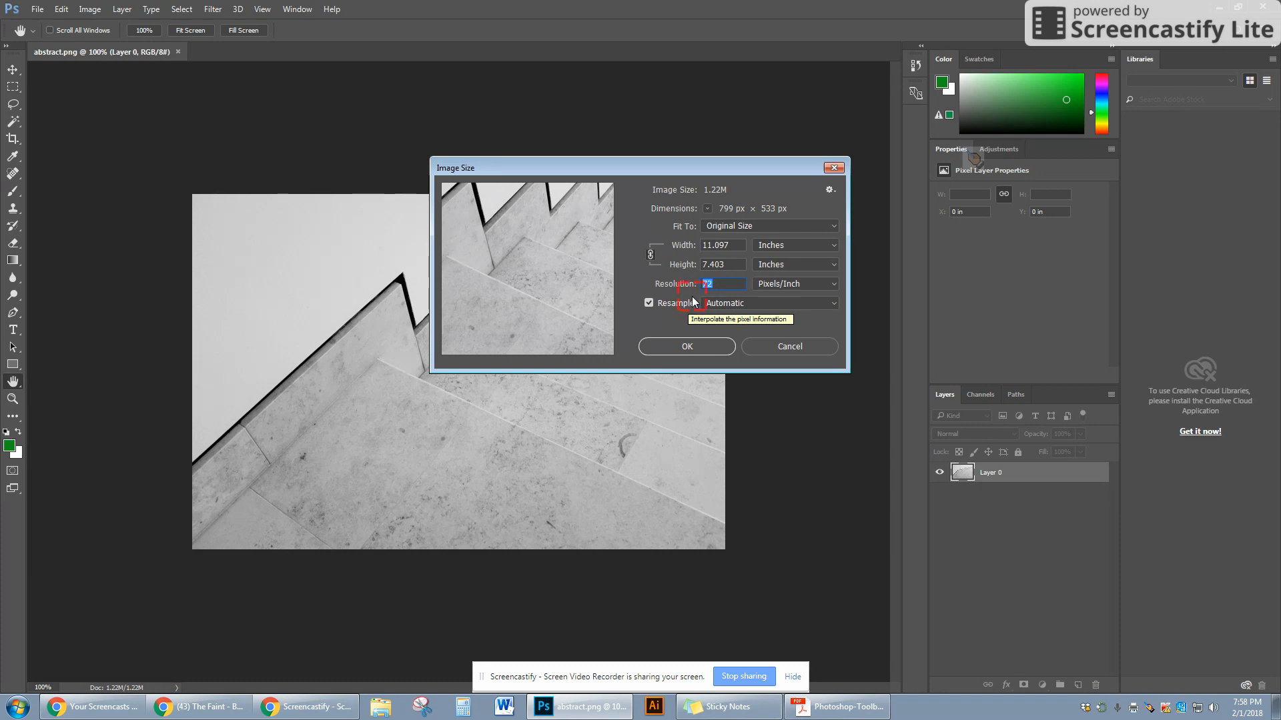
left_click(650, 303)
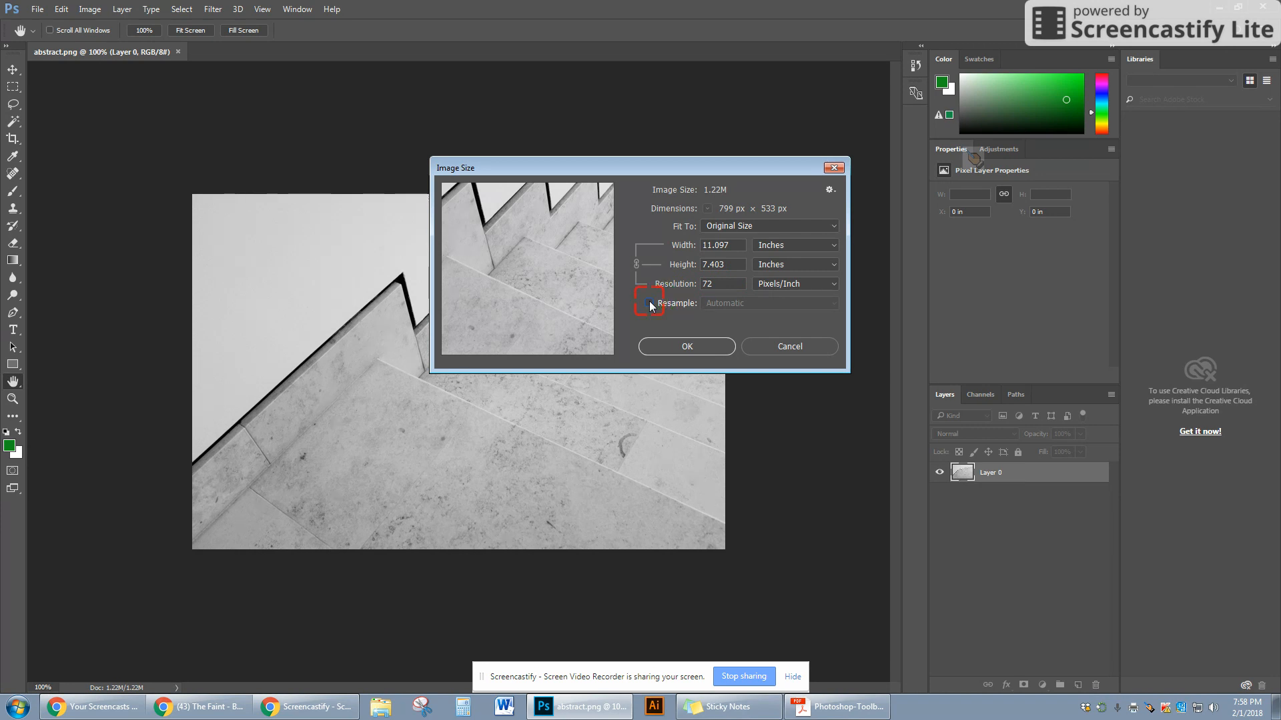
double_click(708, 284)
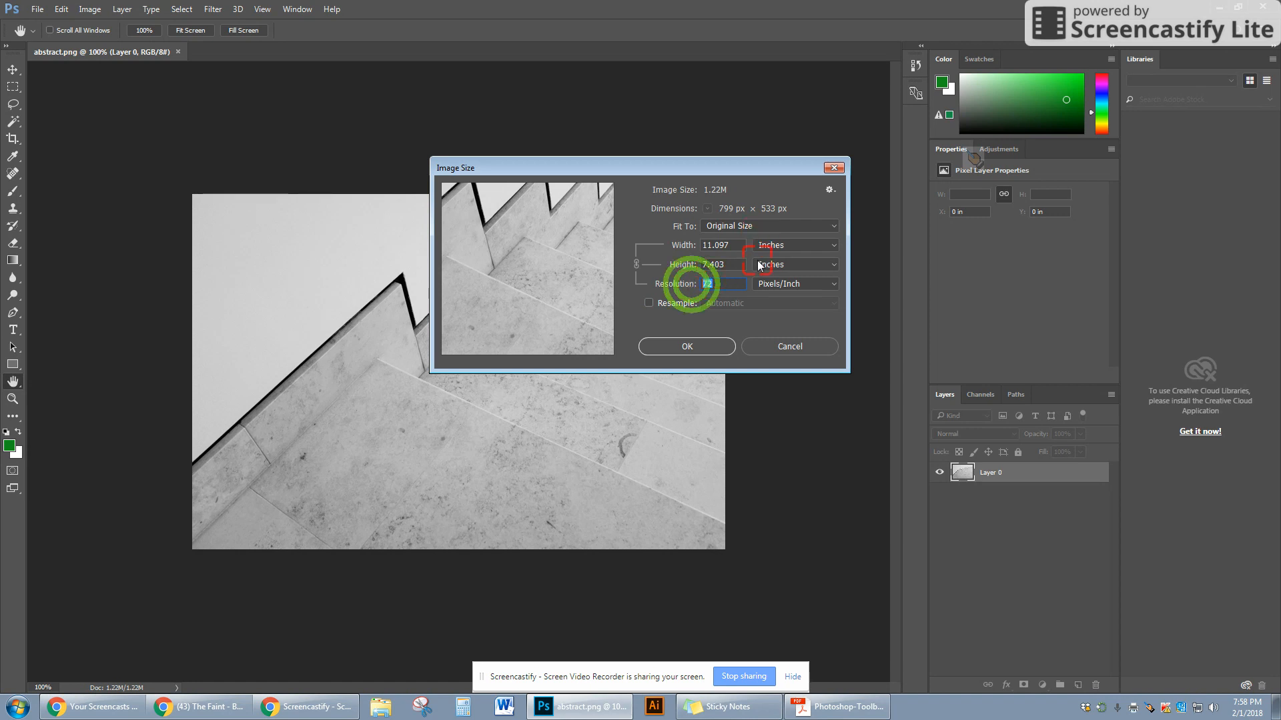
type("300")
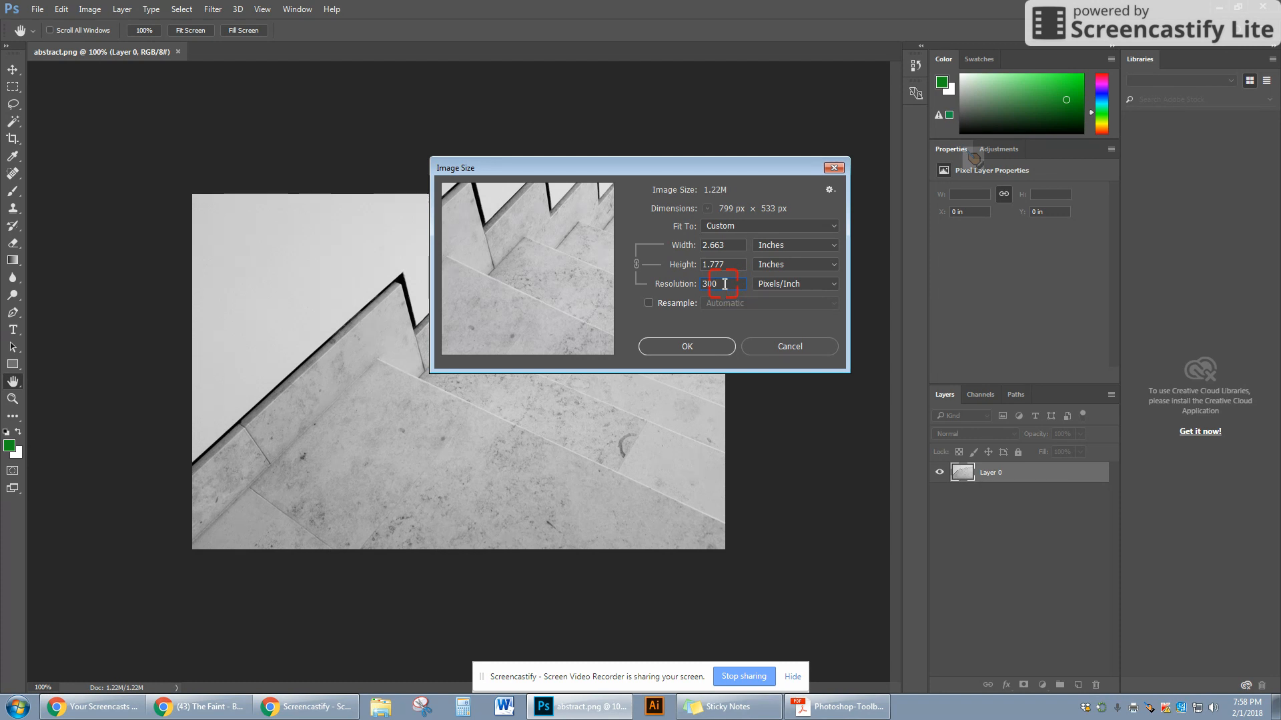
- Set the resolution back to 72 pixels/inch and cancel the Image Size dialog
left_click(726, 243)
double_click(709, 284)
type("72")
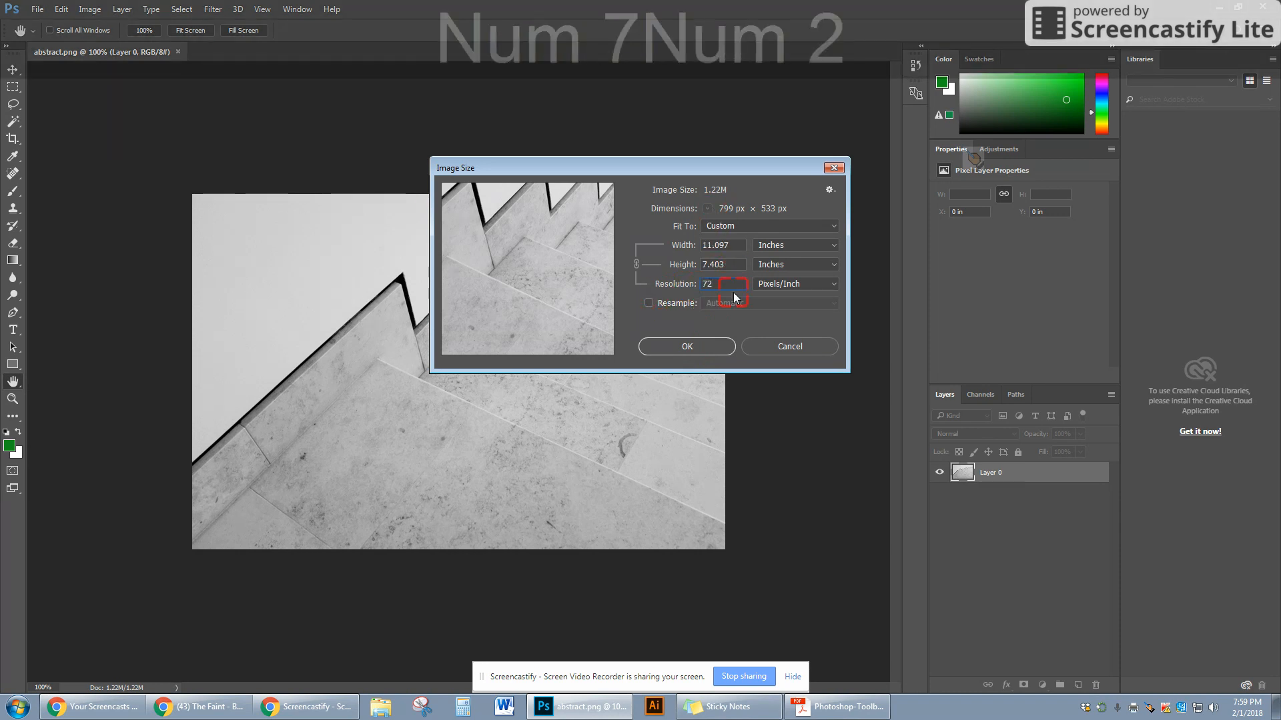
left_click_drag(721, 284, 694, 285)
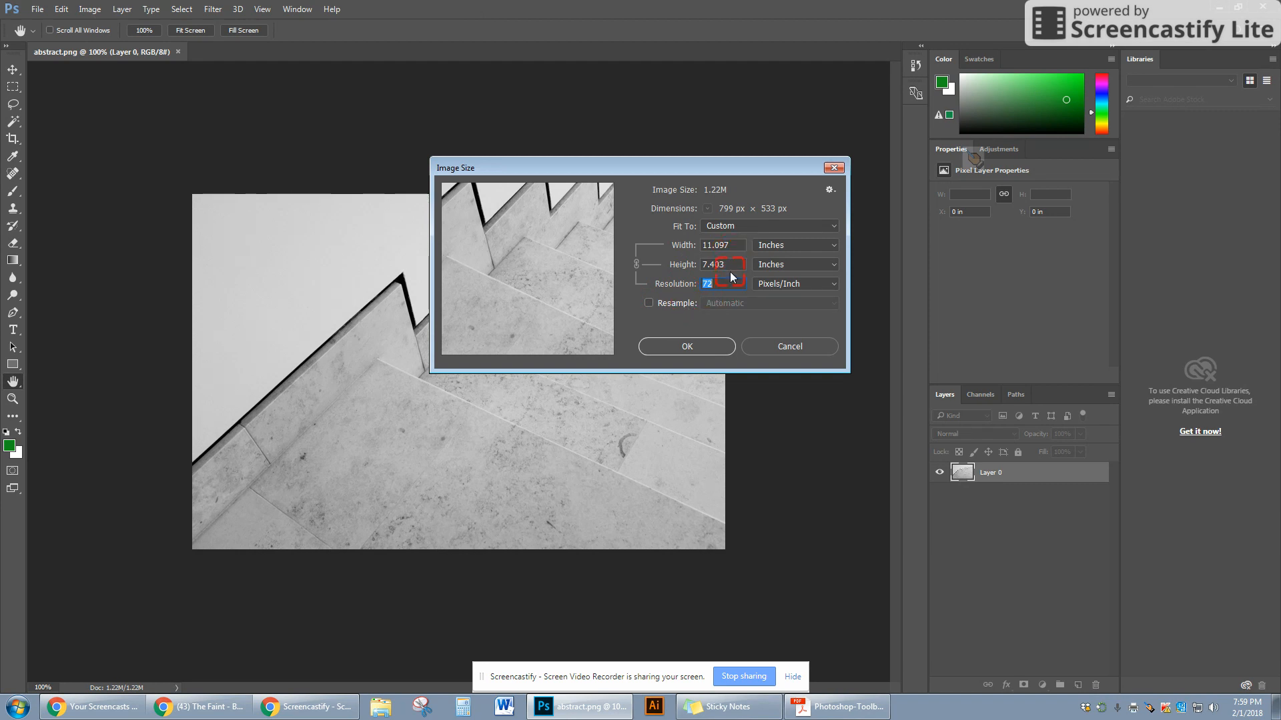
type("300")
left_click(728, 325)
left_click(711, 281)
key("BackSpace")
type("72")
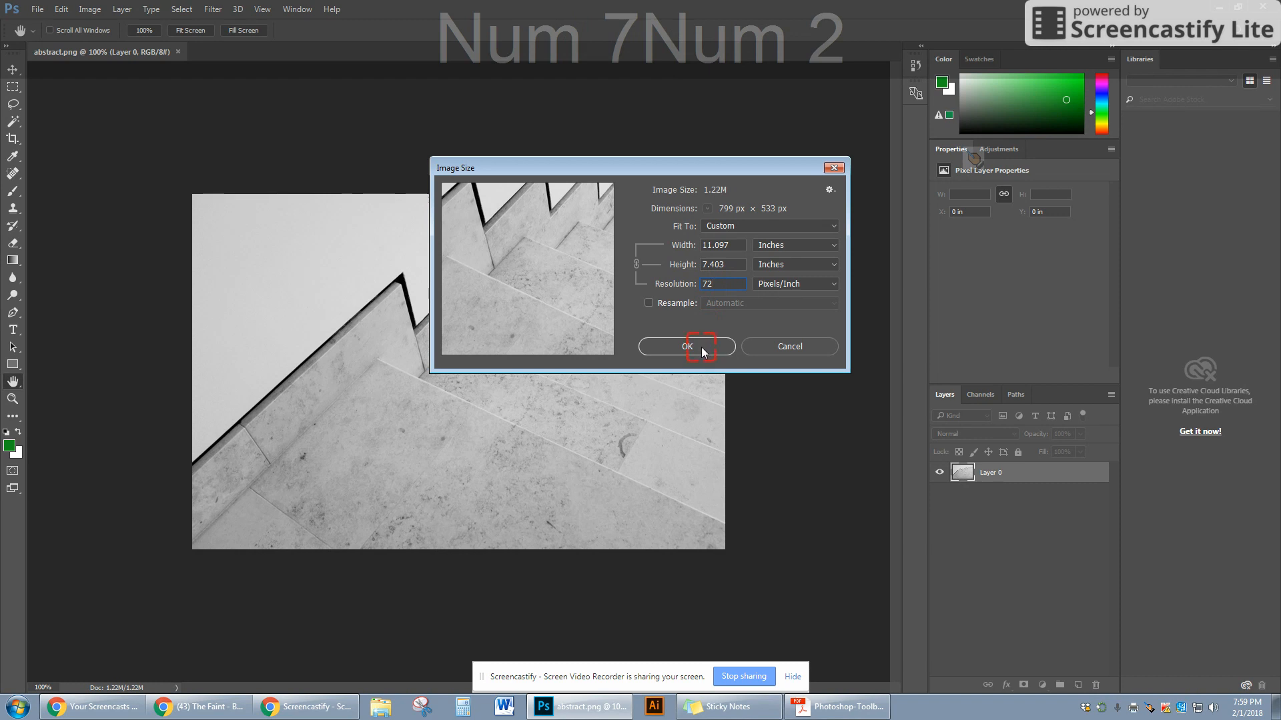
left_click(780, 346)
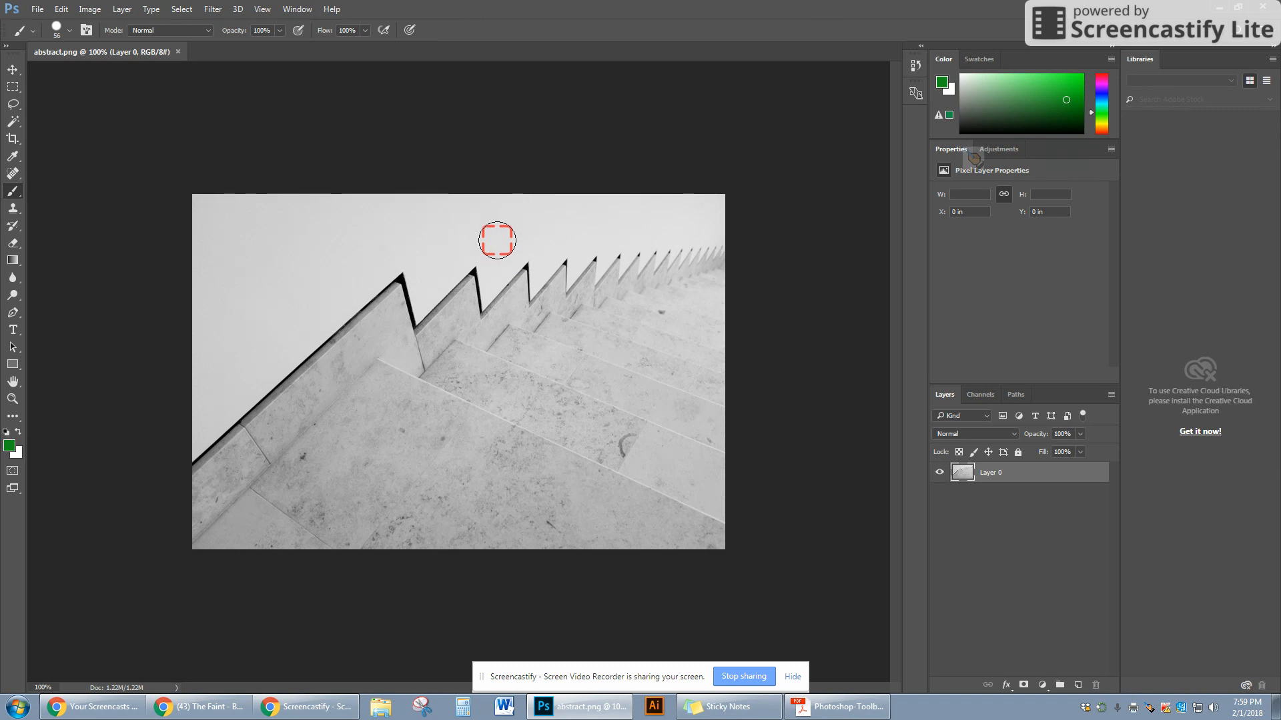
- Draw a tall rectangular marquee selection over the first stair step and reposition it slightly
left_click(13, 86)
left_click(13, 86)
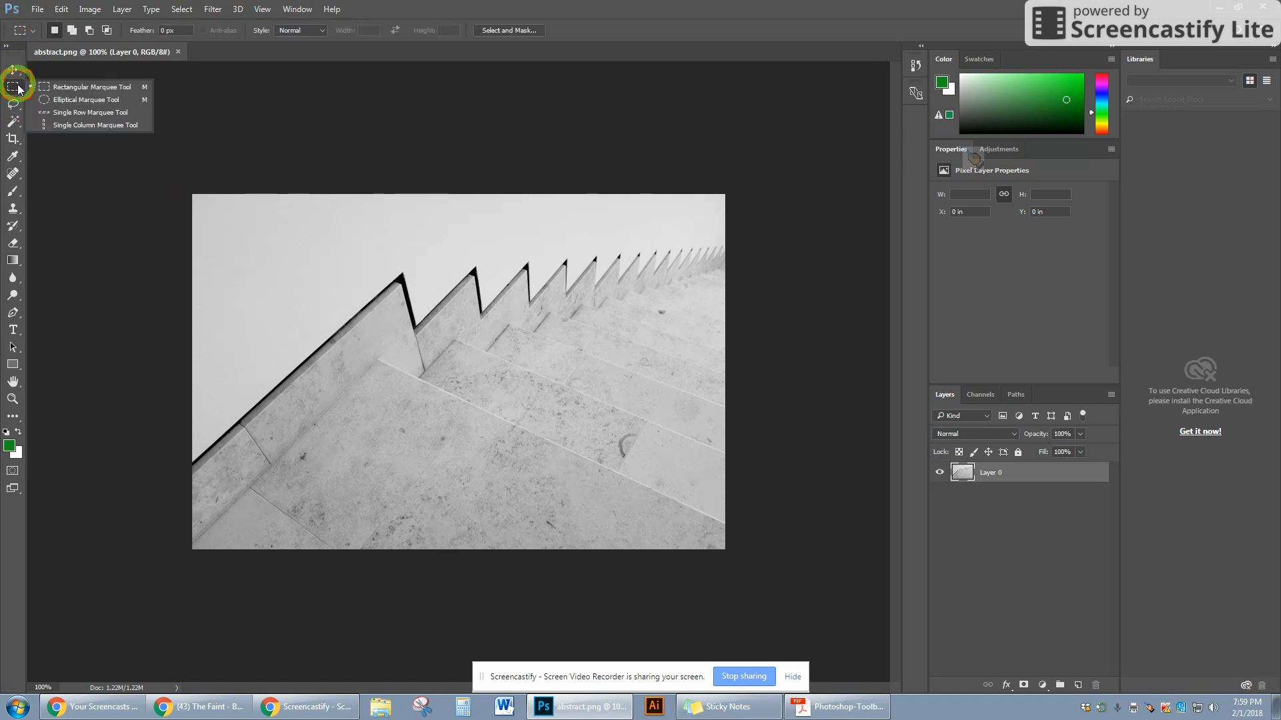
left_click(106, 87)
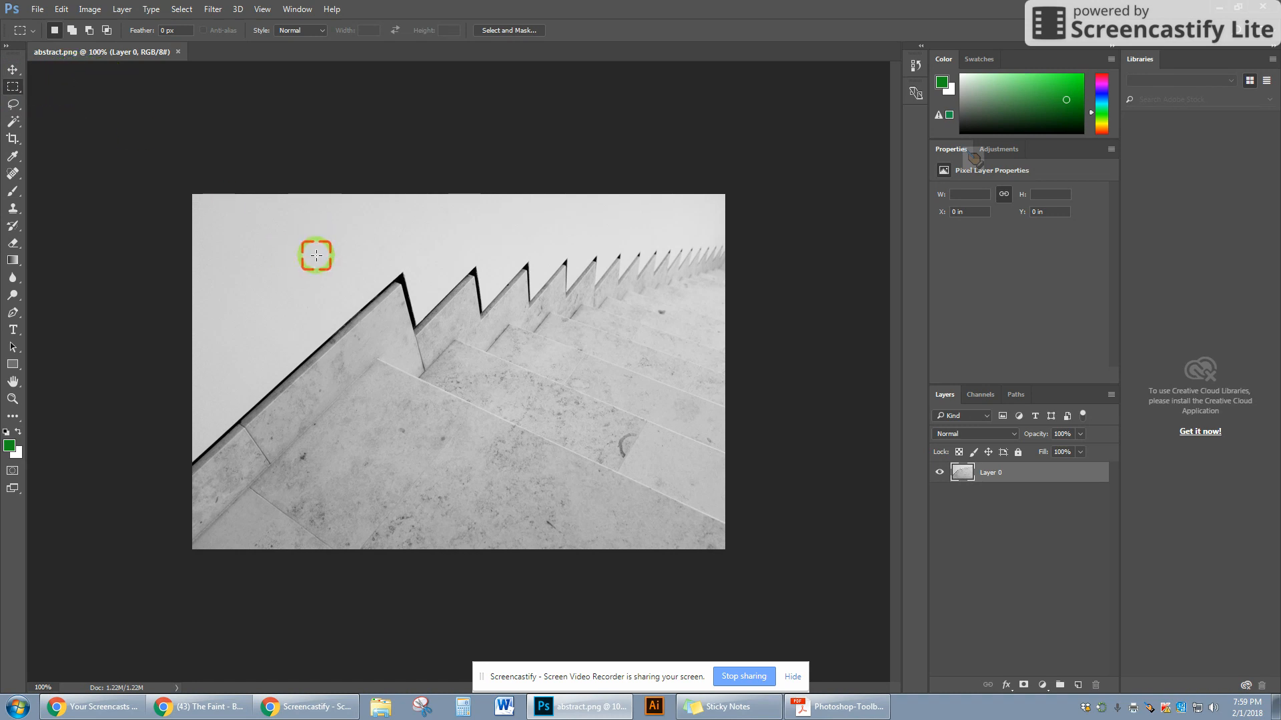
left_click_drag(315, 234, 433, 465)
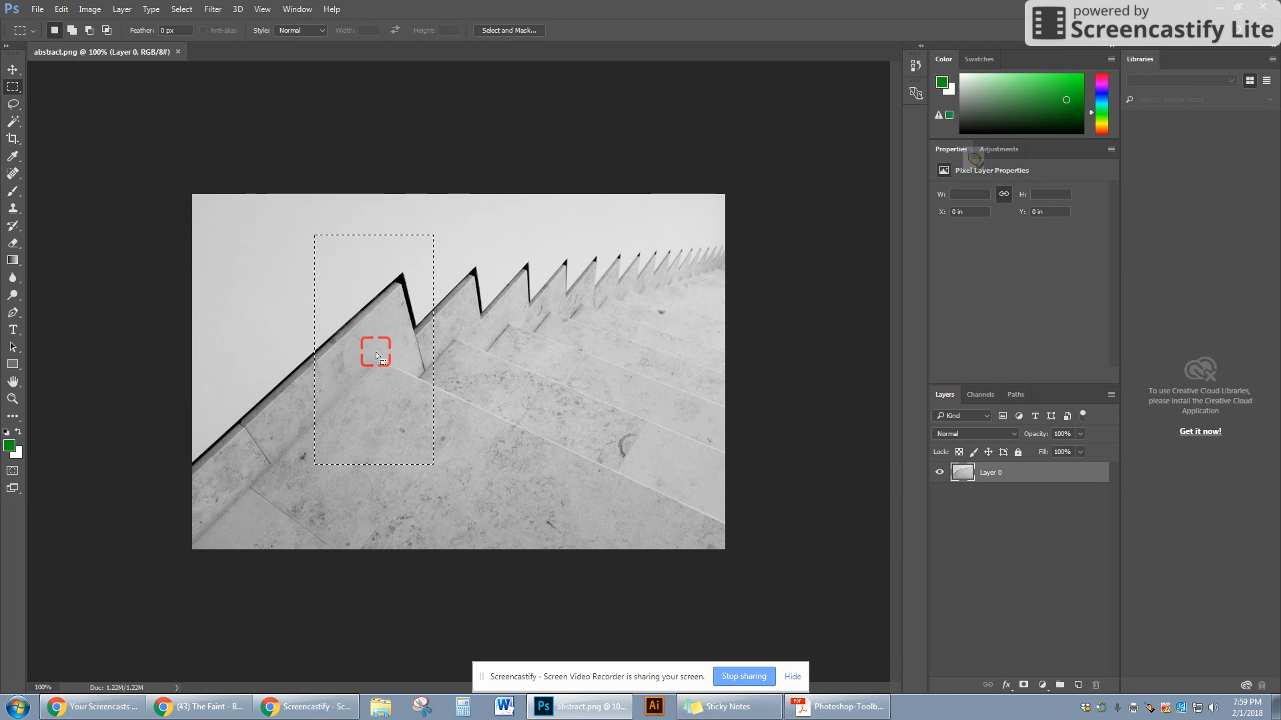
left_click_drag(375, 353, 317, 366)
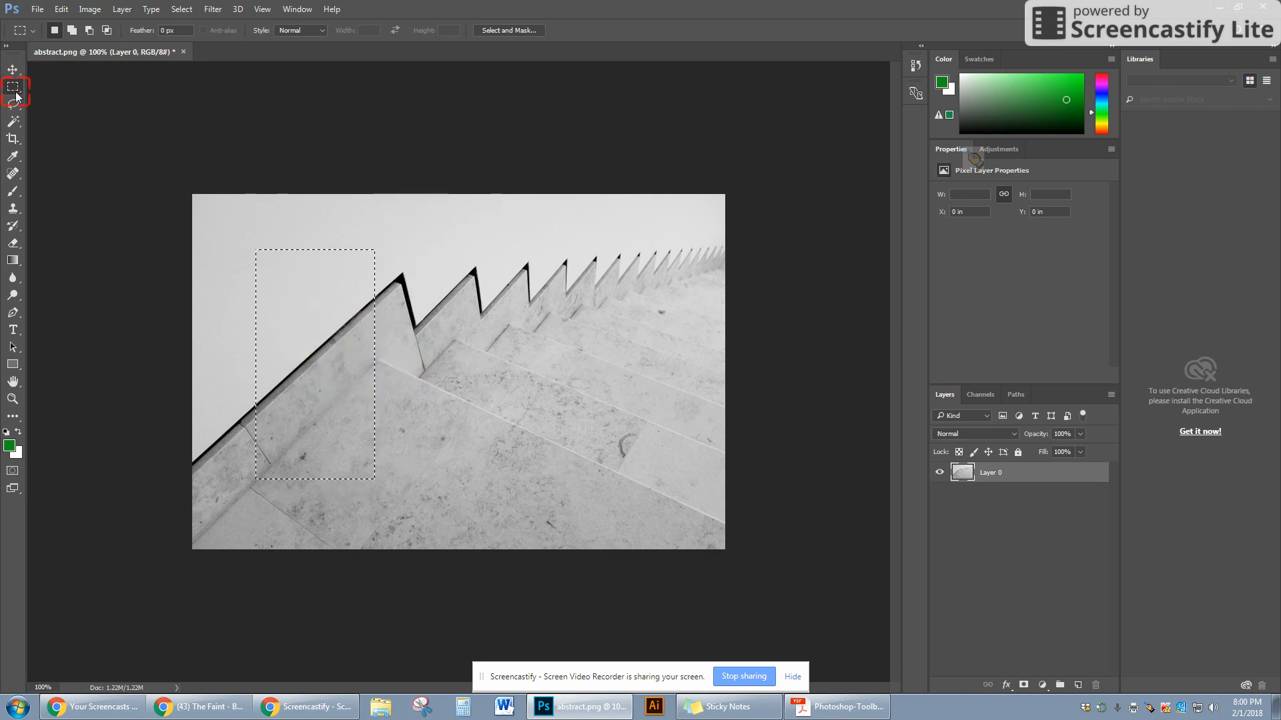
left_click_drag(346, 321, 408, 312)
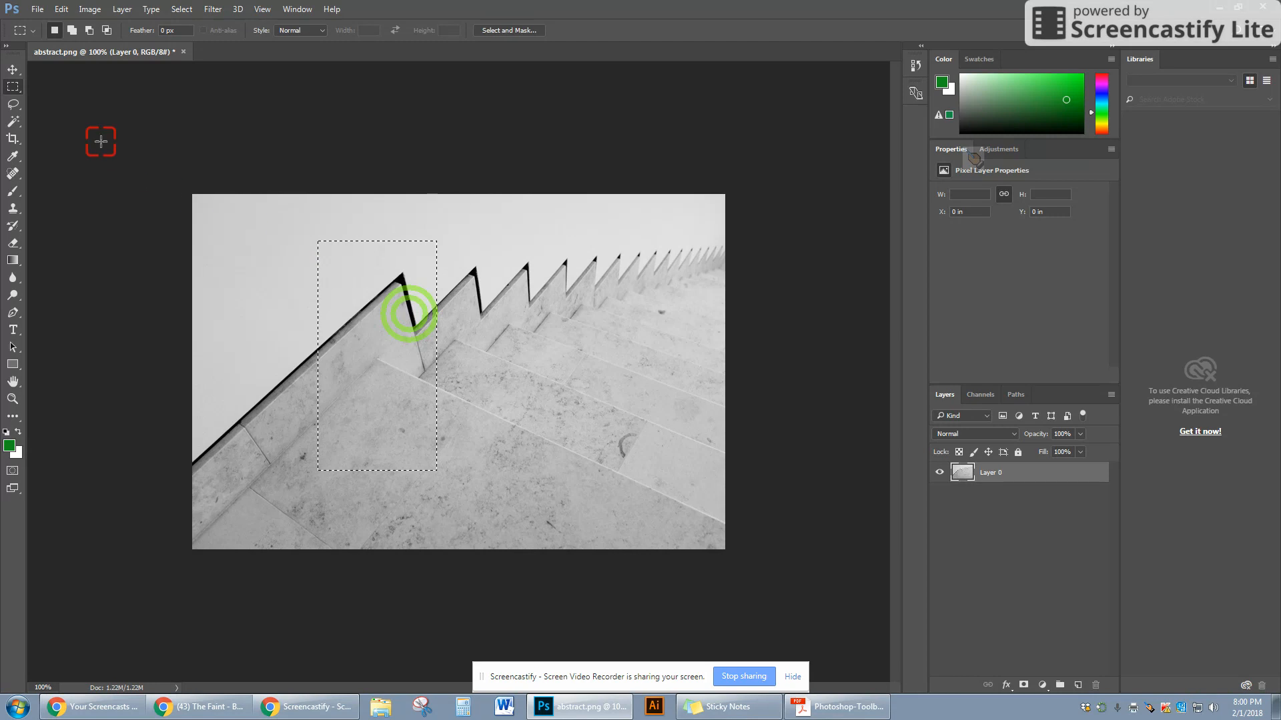
- Move the selected pixels to the right with the Move tool and deselect
left_click(13, 71)
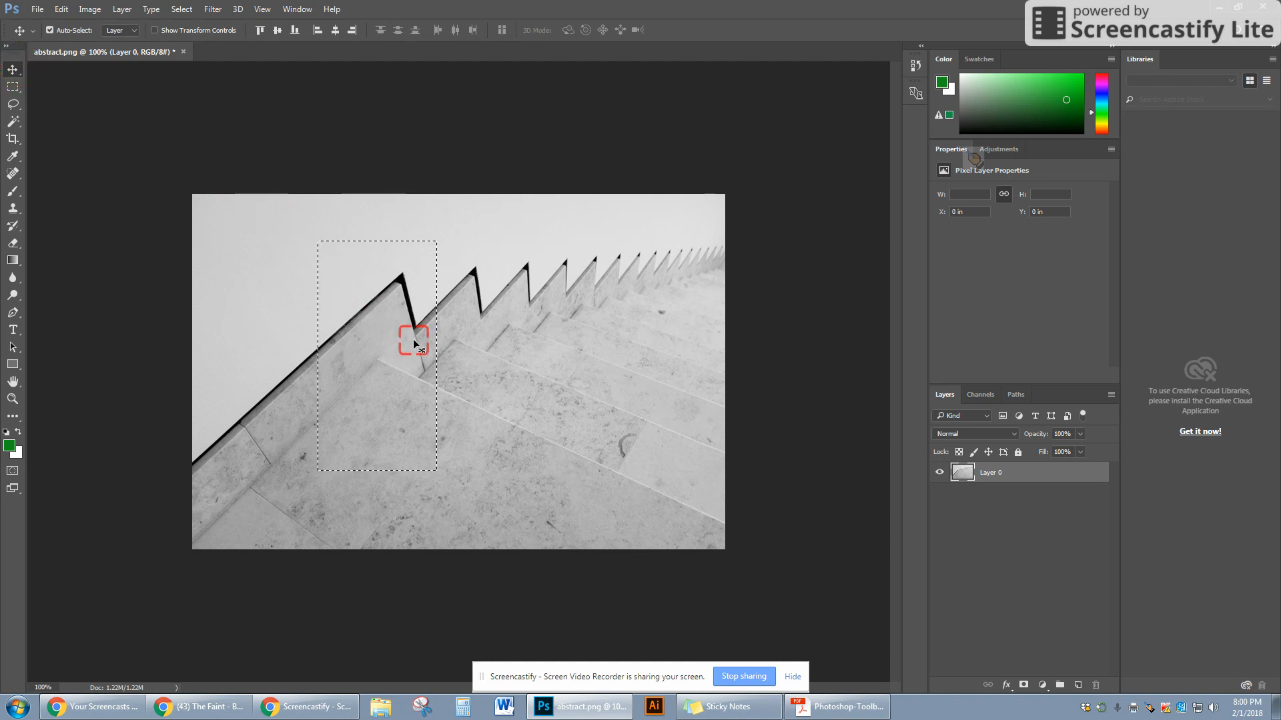
left_click_drag(367, 331, 401, 395)
left_click_drag(387, 397, 592, 362)
left_click(15, 134)
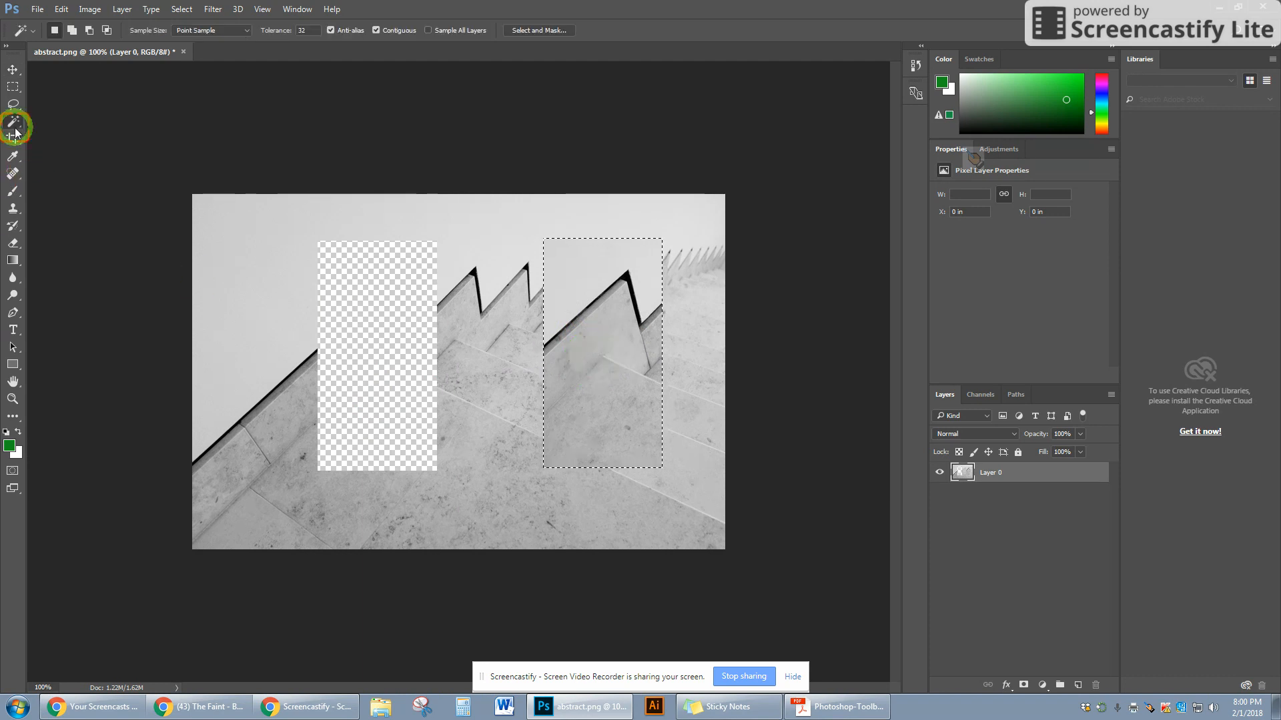
left_click(12, 156)
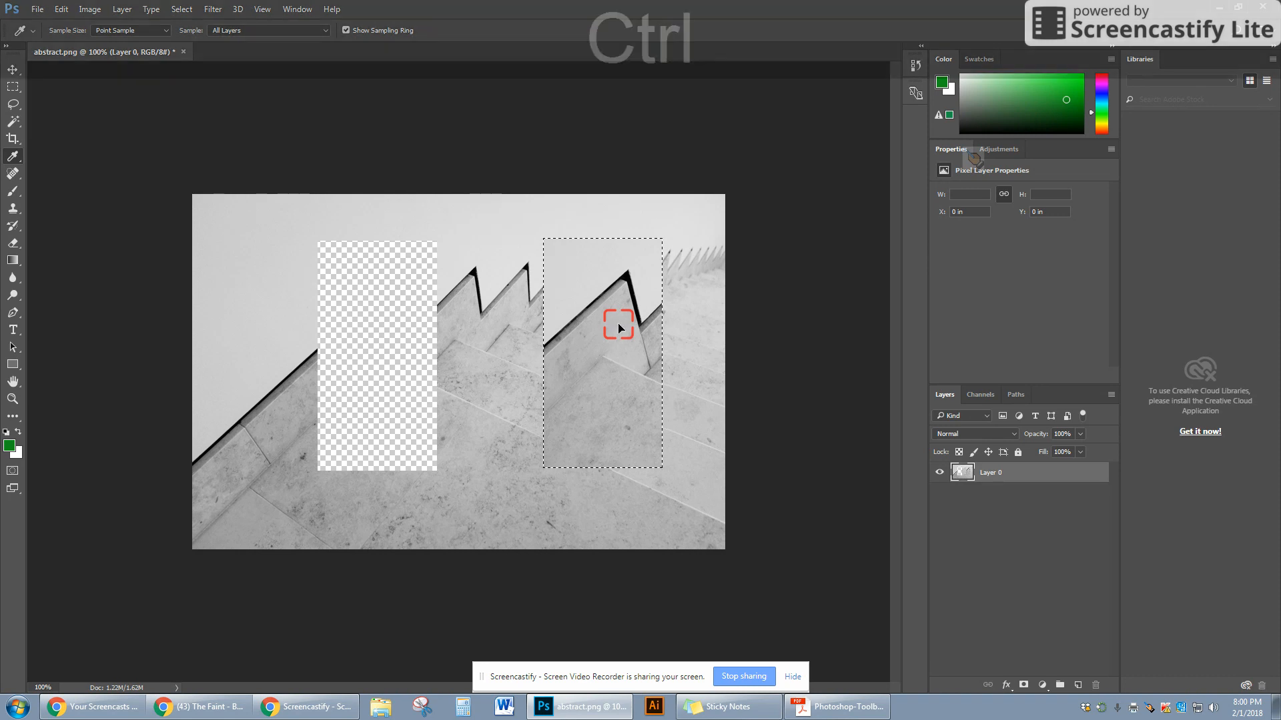
key("ctrl+d")
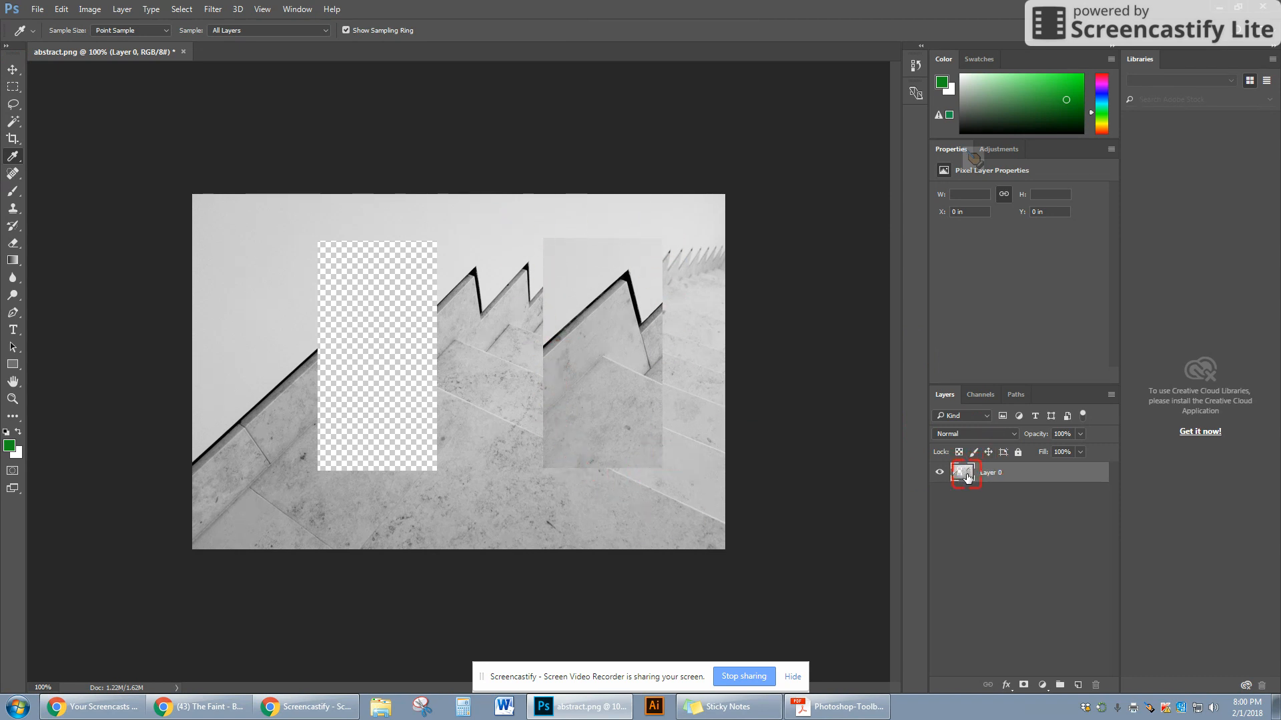
- Toggle Layer 0's visibility off and back on
left_click(932, 472)
left_click(934, 472)
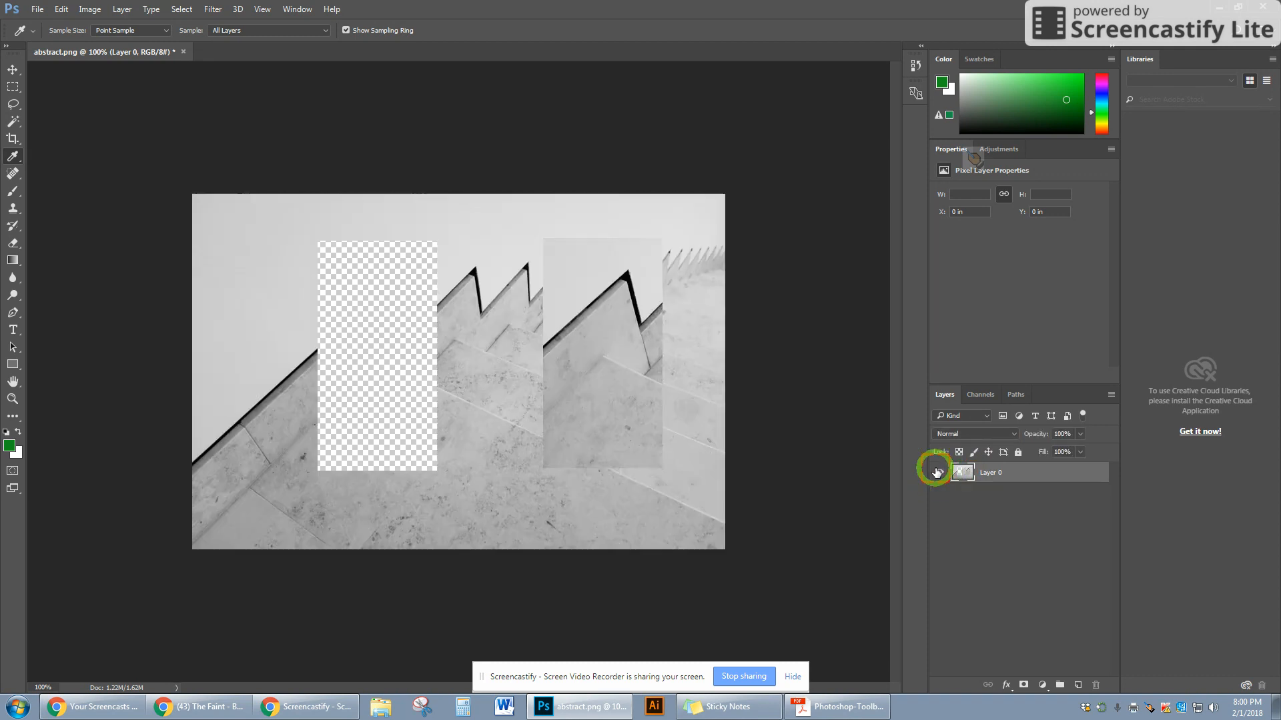
left_click(937, 472)
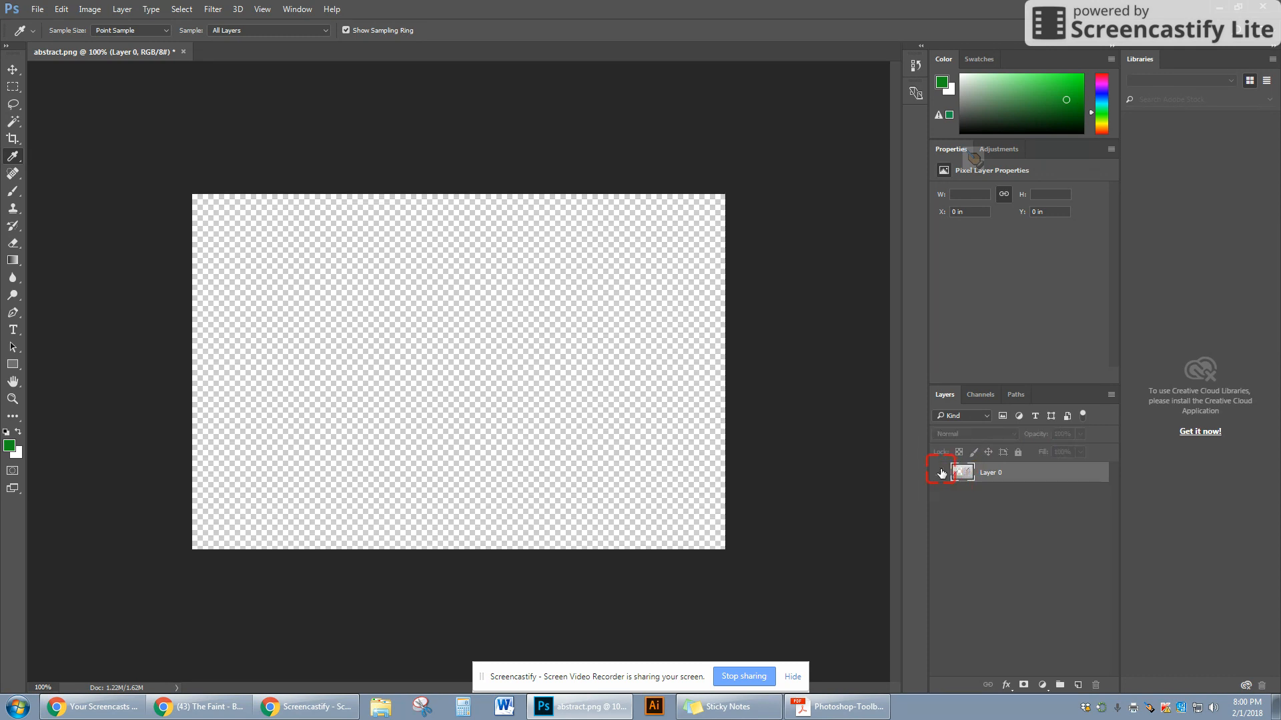
left_click(938, 472)
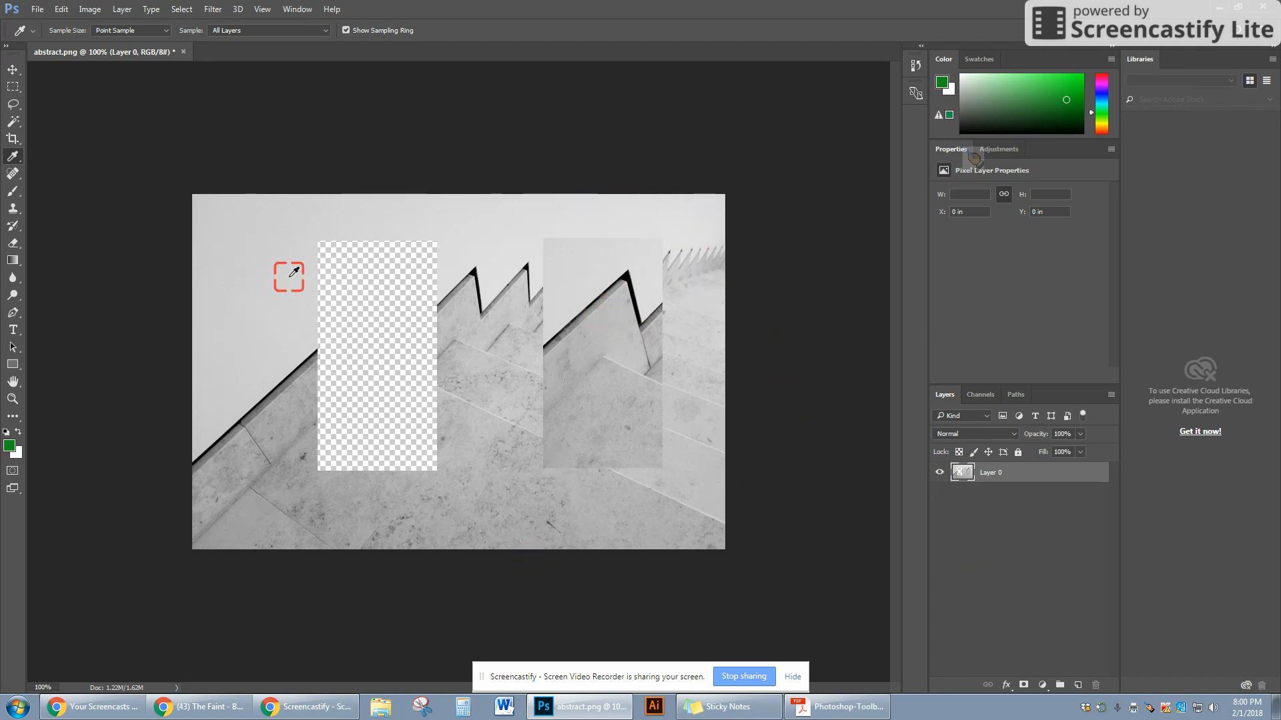
- Select the moved block, drag it back to the left with the Move tool, and deselect
left_click(12, 88)
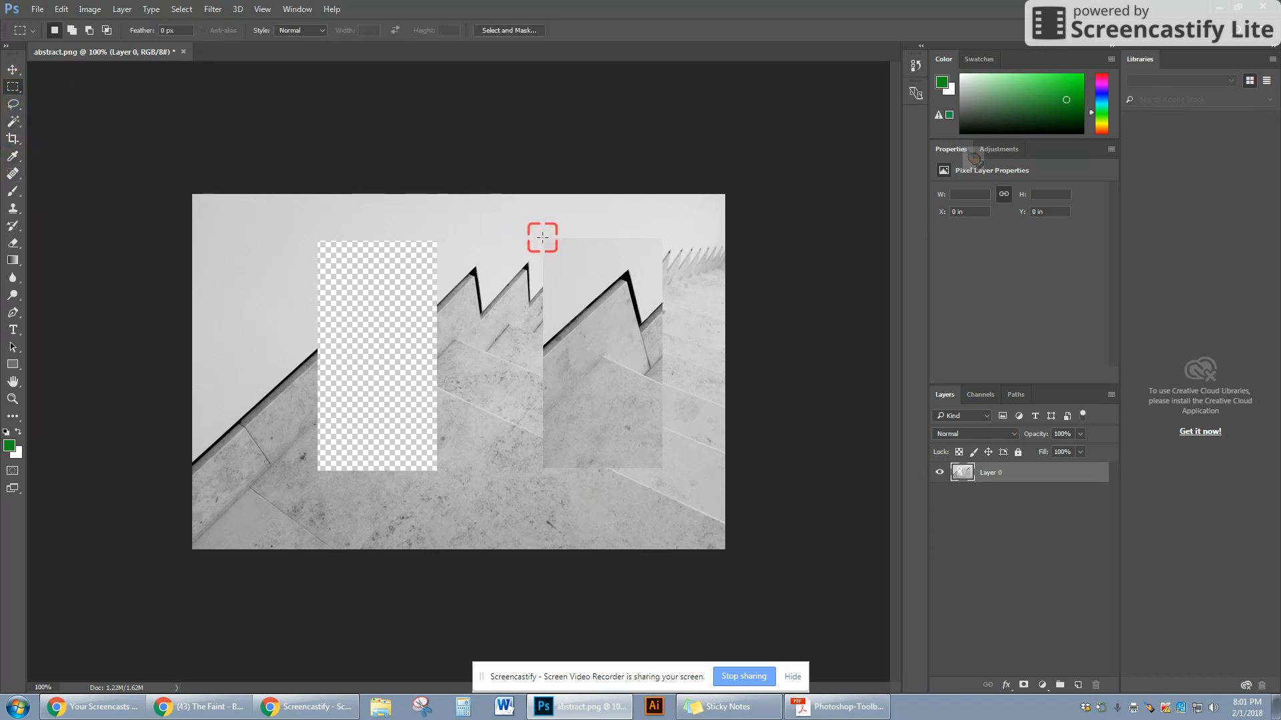
left_click_drag(542, 237, 660, 469)
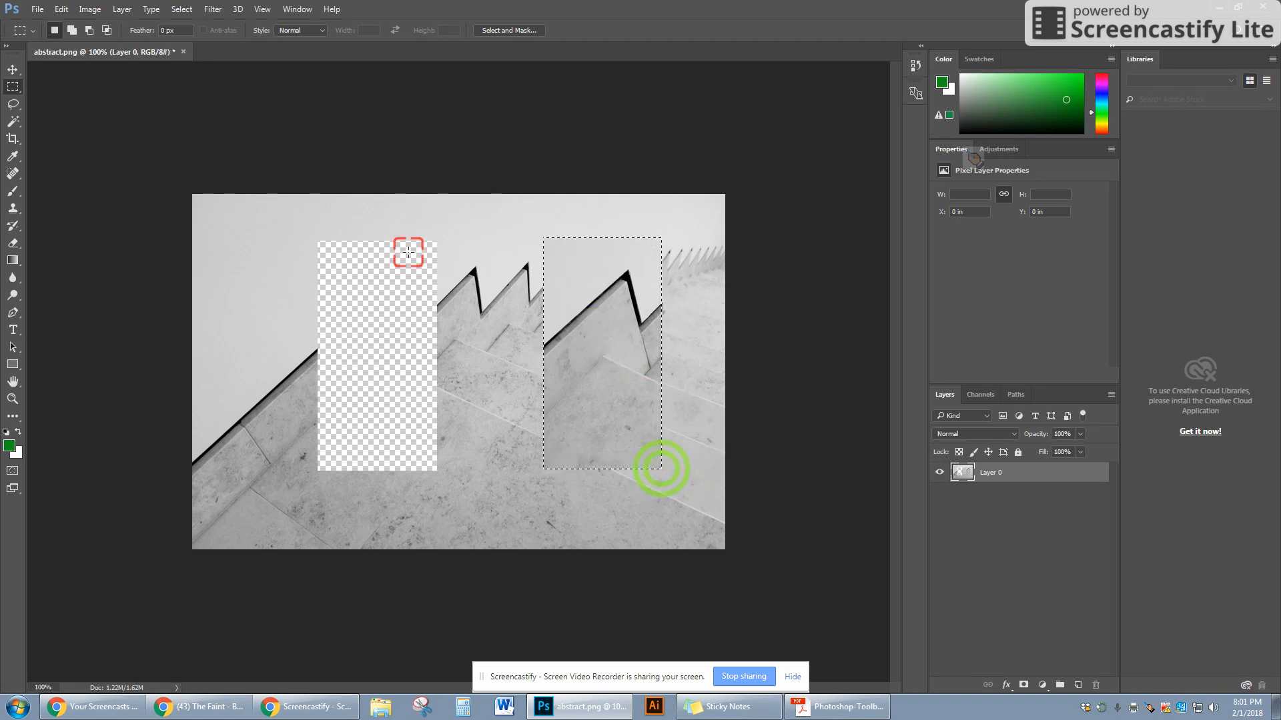
left_click(13, 73)
mouse_move(589, 358)
left_mouse_down()
mouse_move(376, 368)
mouse_move(611, 366)
mouse_move(594, 366)
left_mouse_up()
left_click_drag(443, 368, 378, 360)
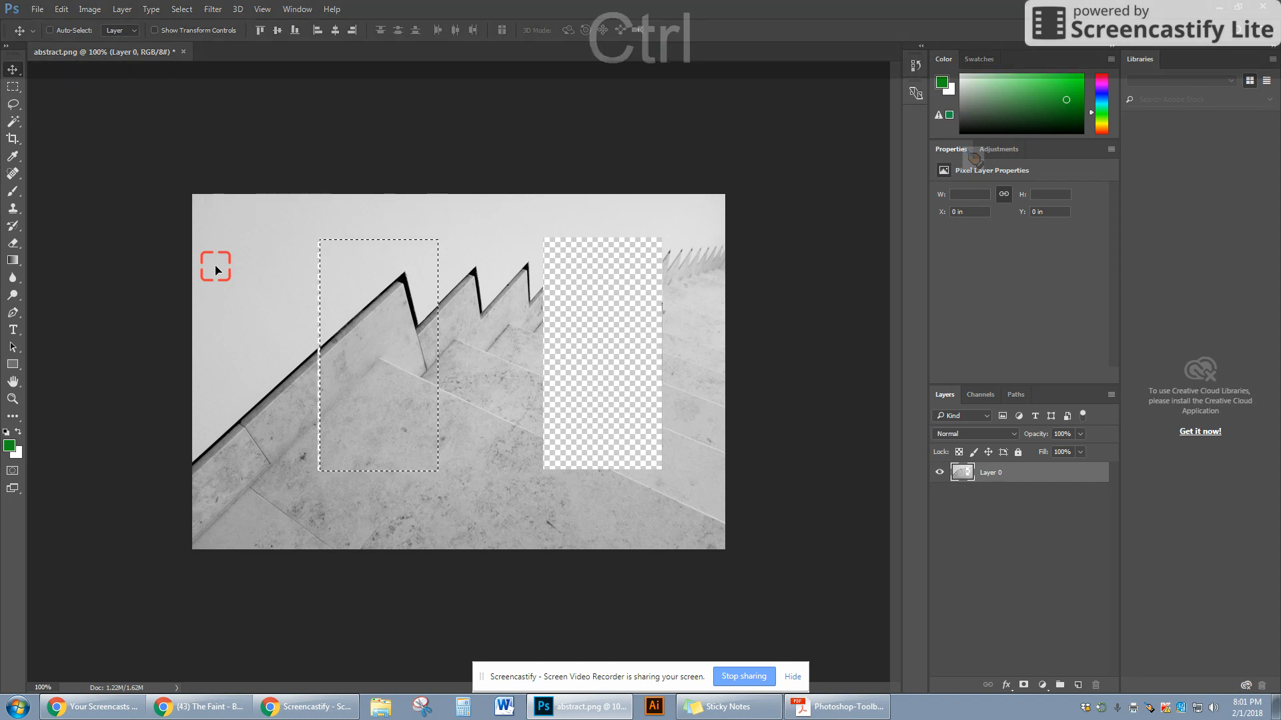
key("ctrl+d")
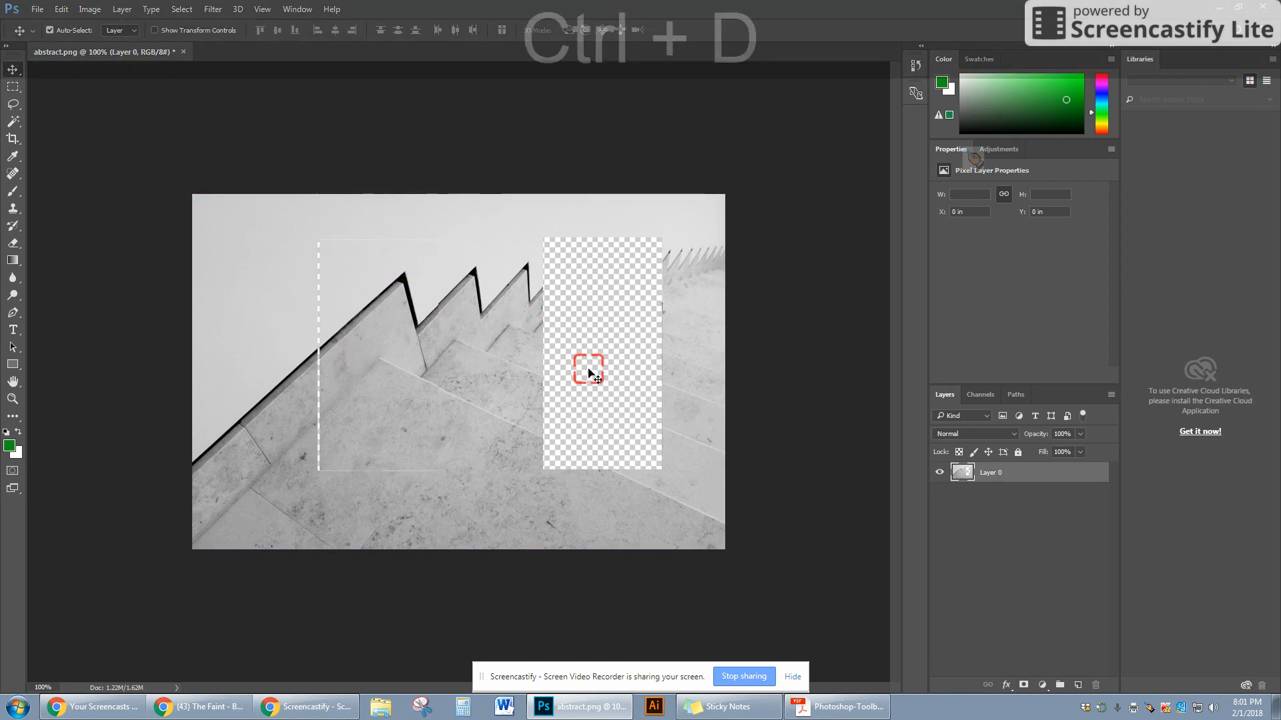
- Step back through the history to undo the moves, then copy the selected area onto a new layer
key("ctrl+z")
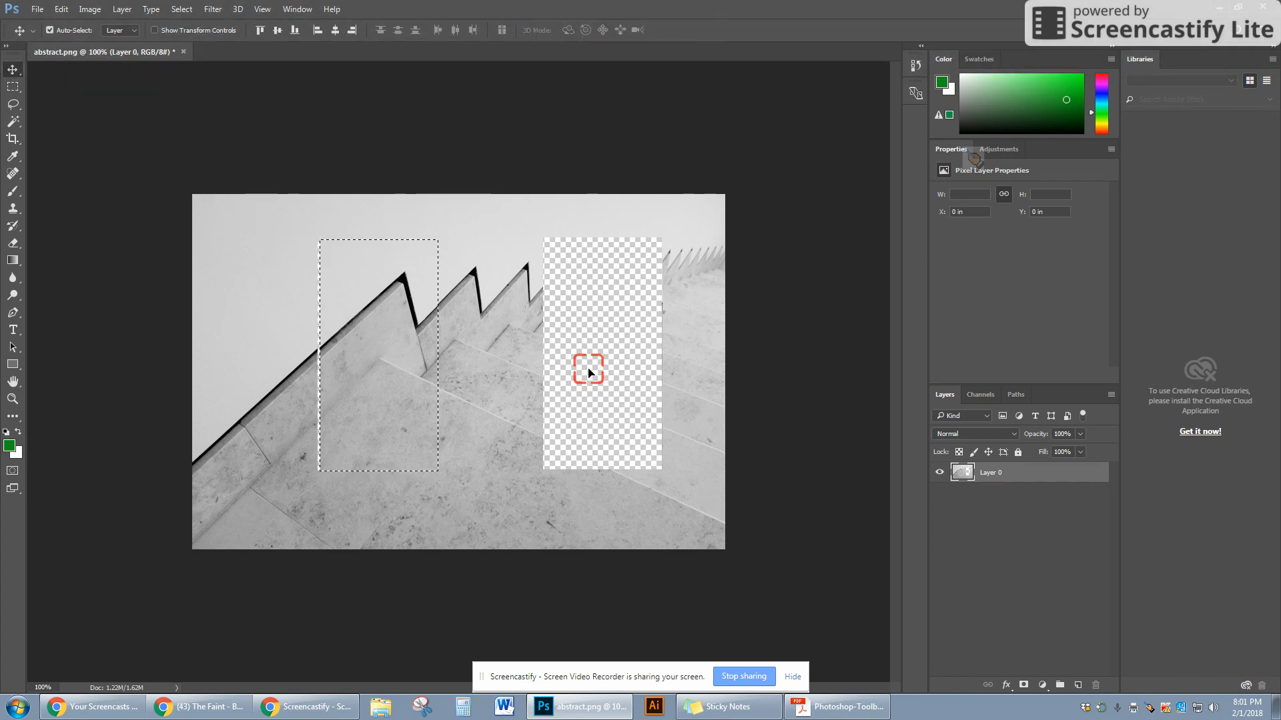
key("ctrl+alt+z")
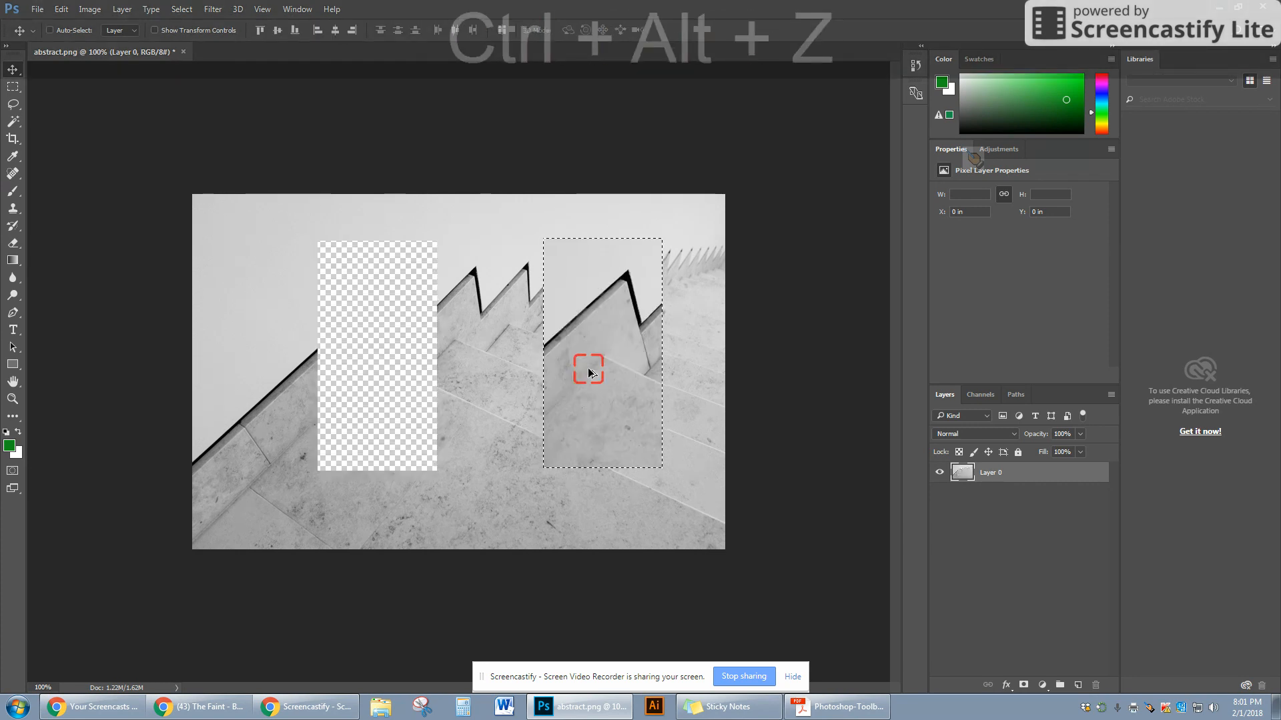
key("ctrl+alt+z")
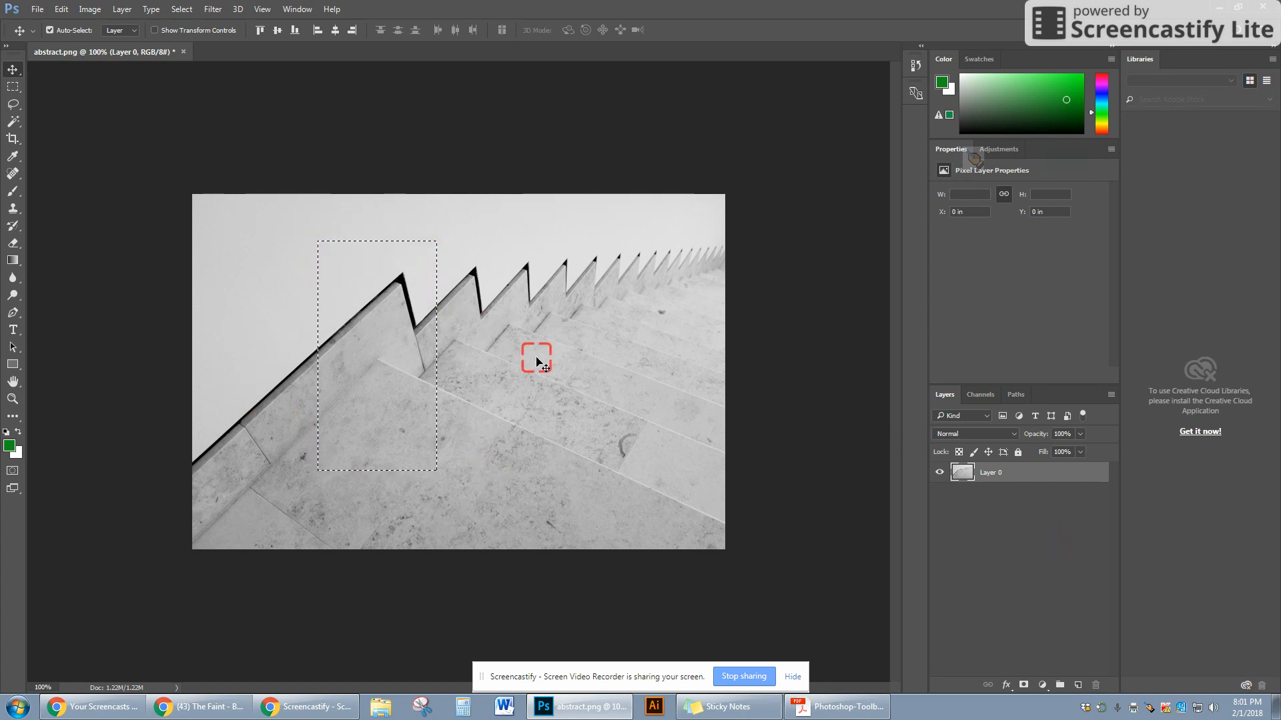
key("ctrl+j")
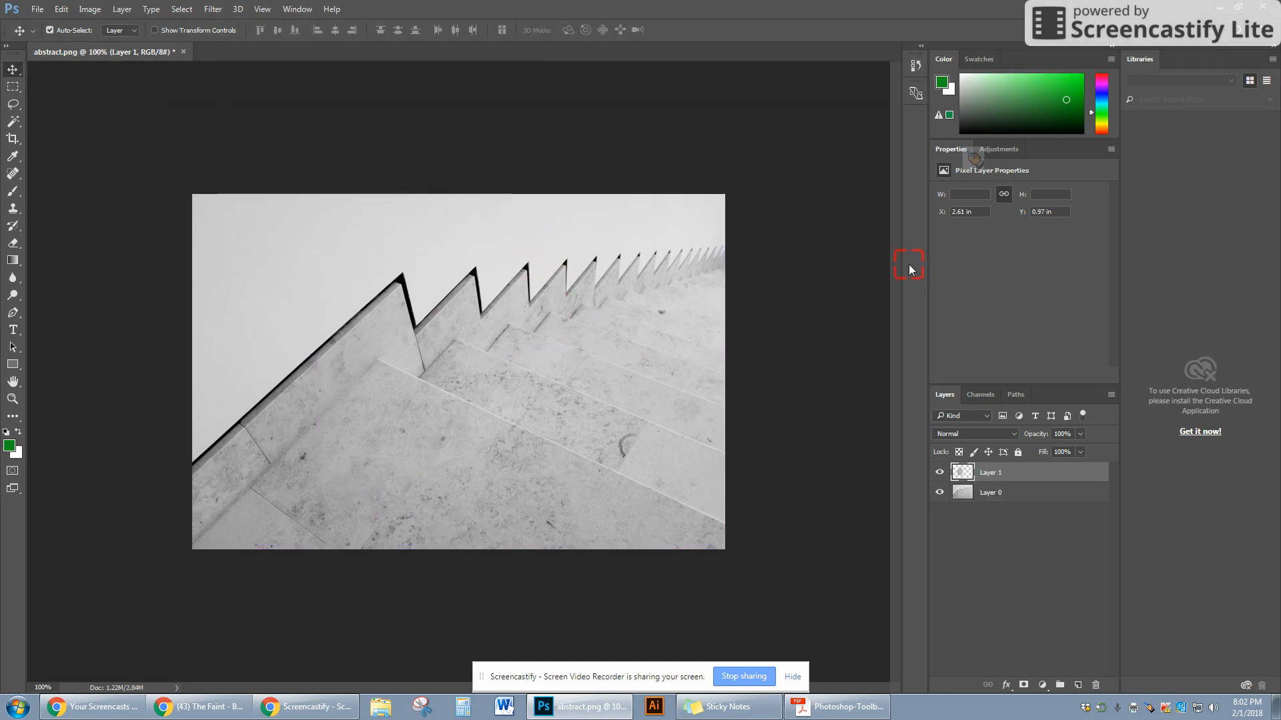
- Toggle the visibility of Layer 0 and Layer 1 on and off to compare the layers
left_click(941, 492)
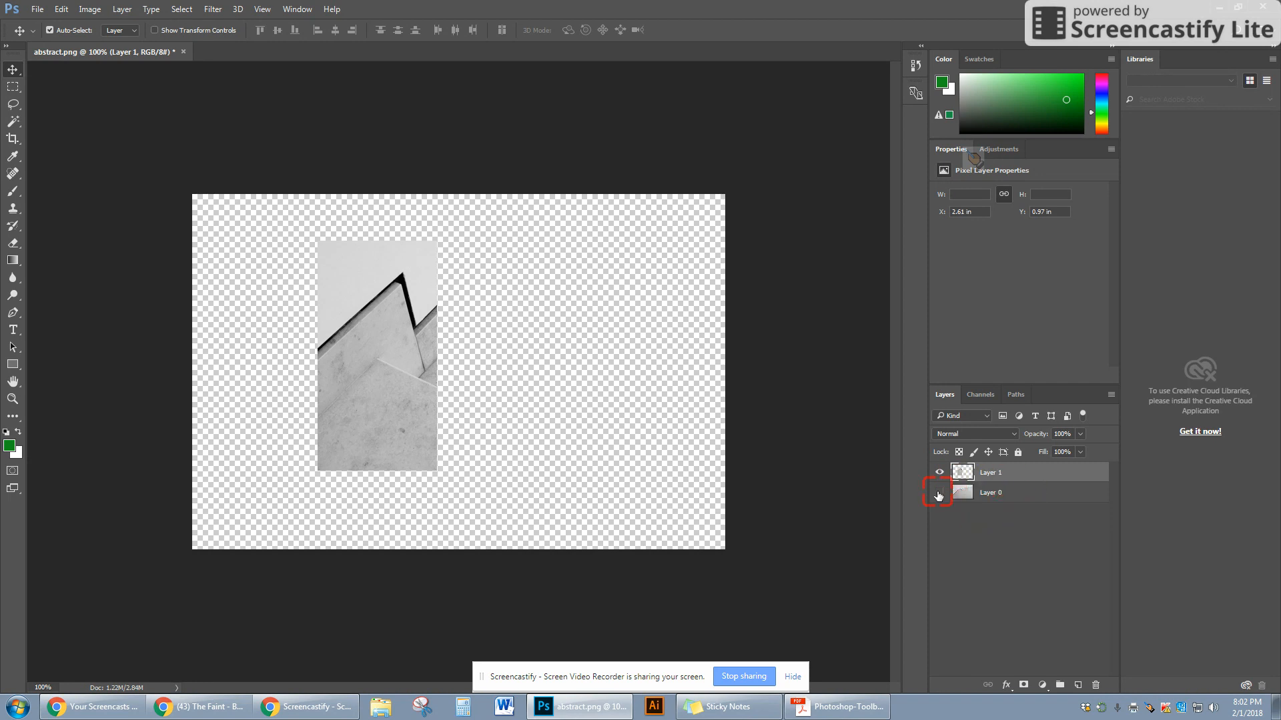
left_click(938, 494)
left_click(939, 474)
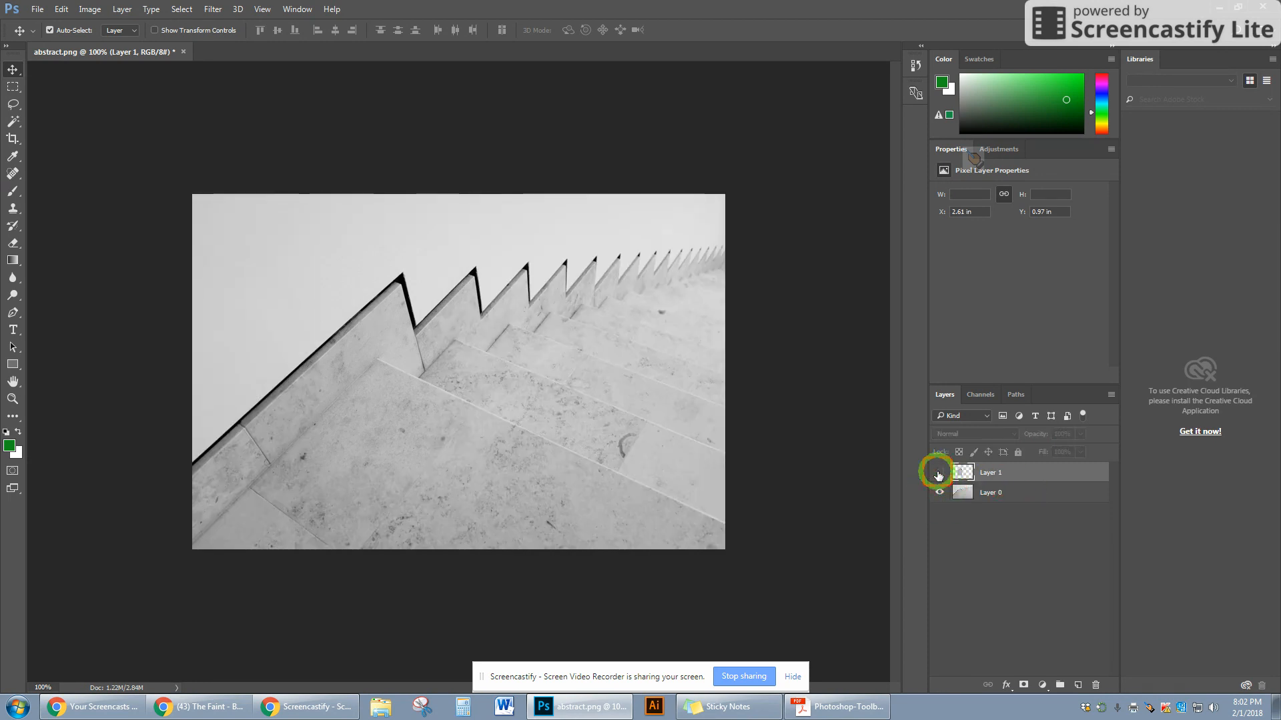
left_click(939, 473)
left_click(939, 474)
left_click(939, 473)
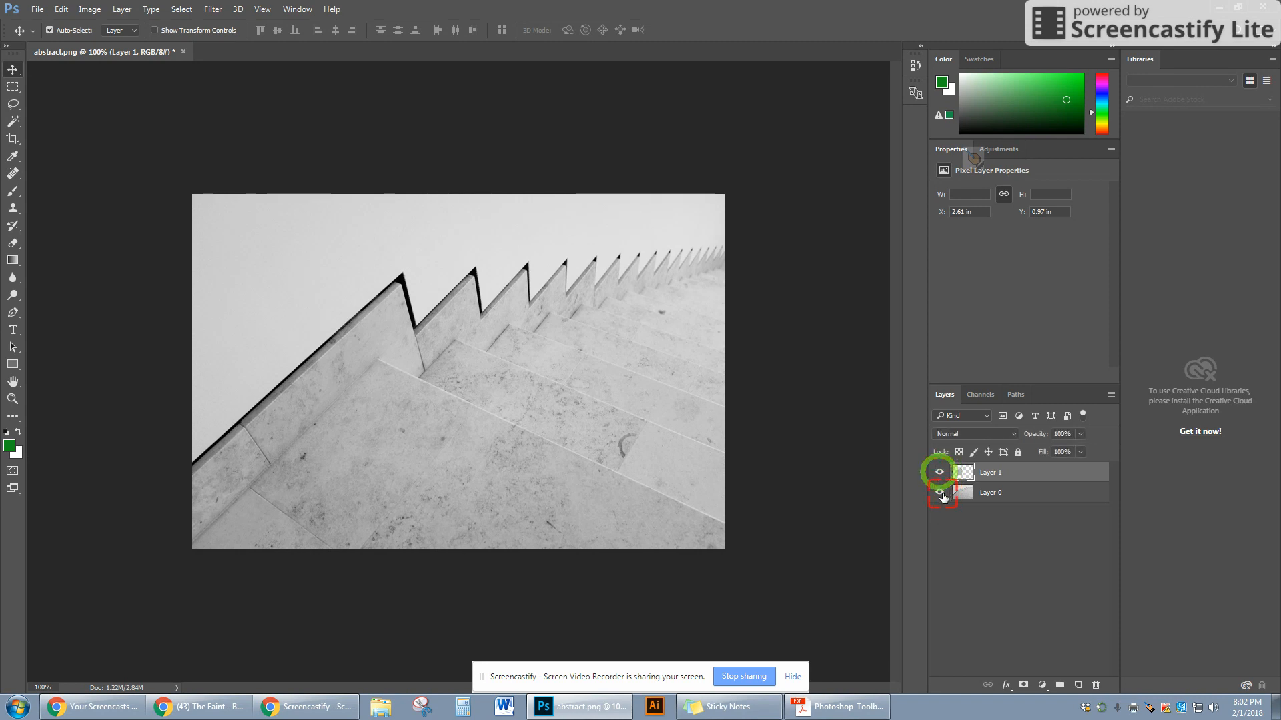
left_click(939, 492)
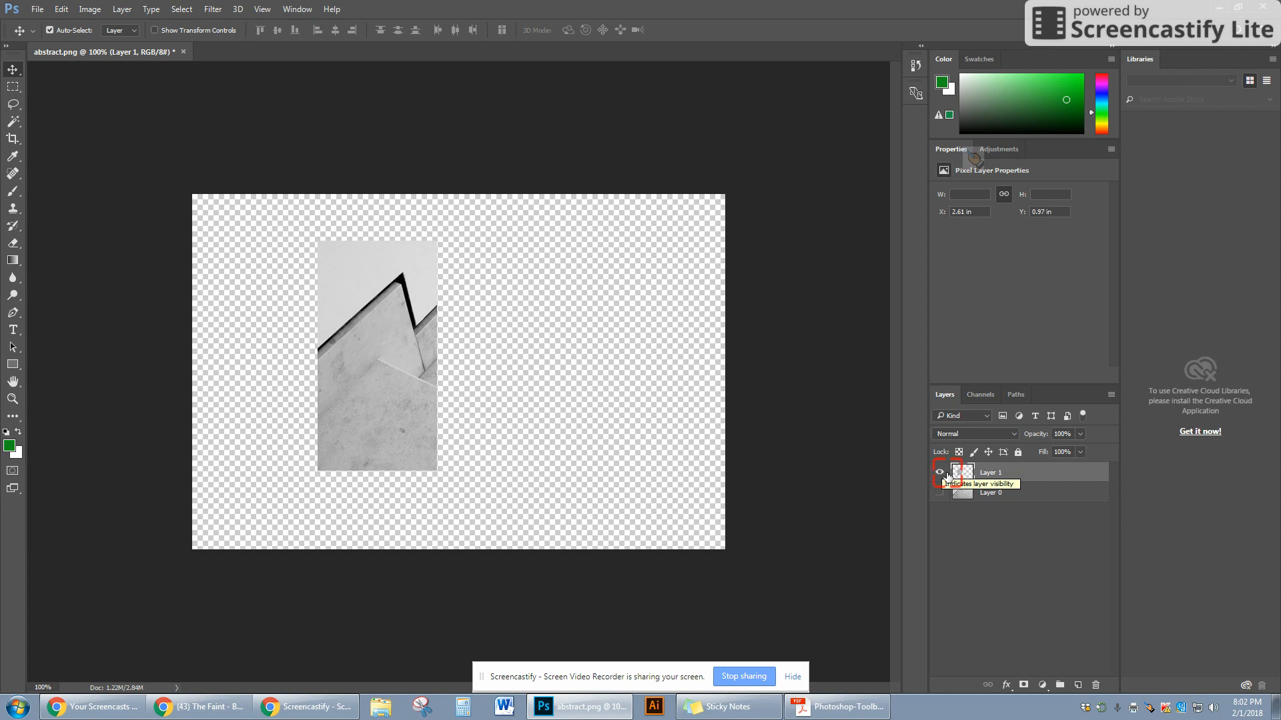
left_click(939, 492)
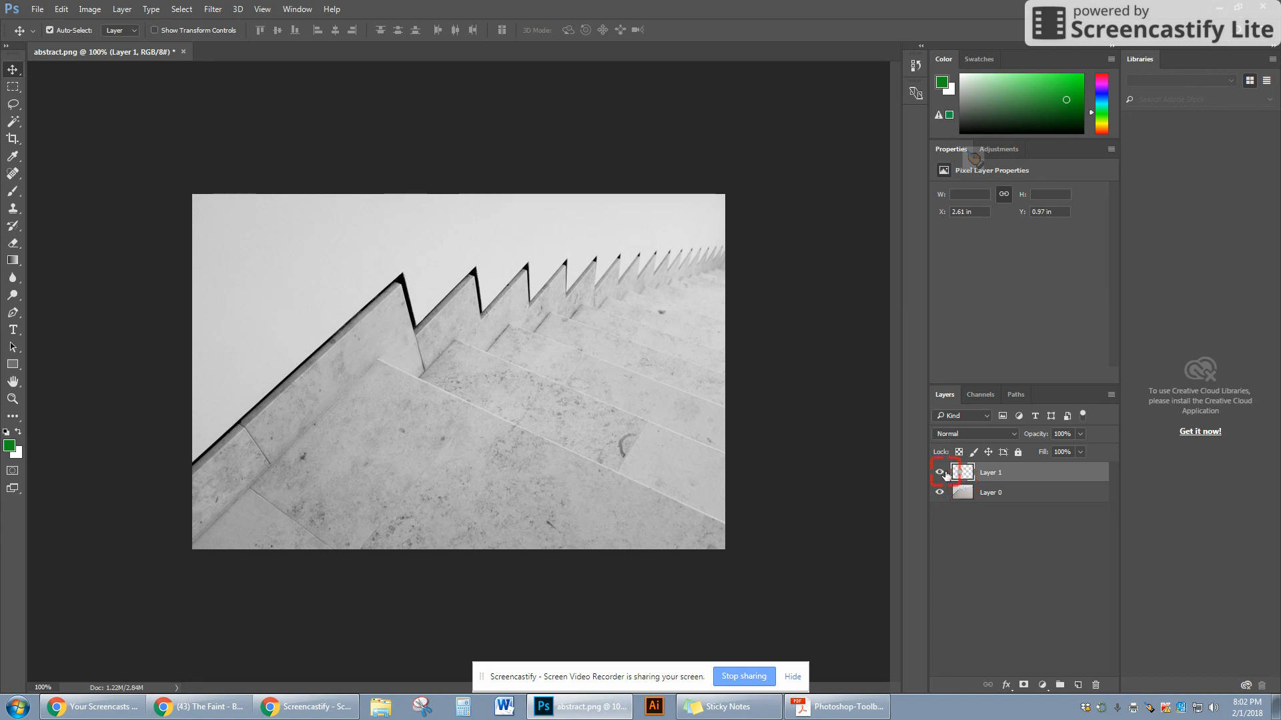
- Keep toggling both layers' visibility, finishing with Layer 1 hidden and Layer 0 shown
left_click(944, 473)
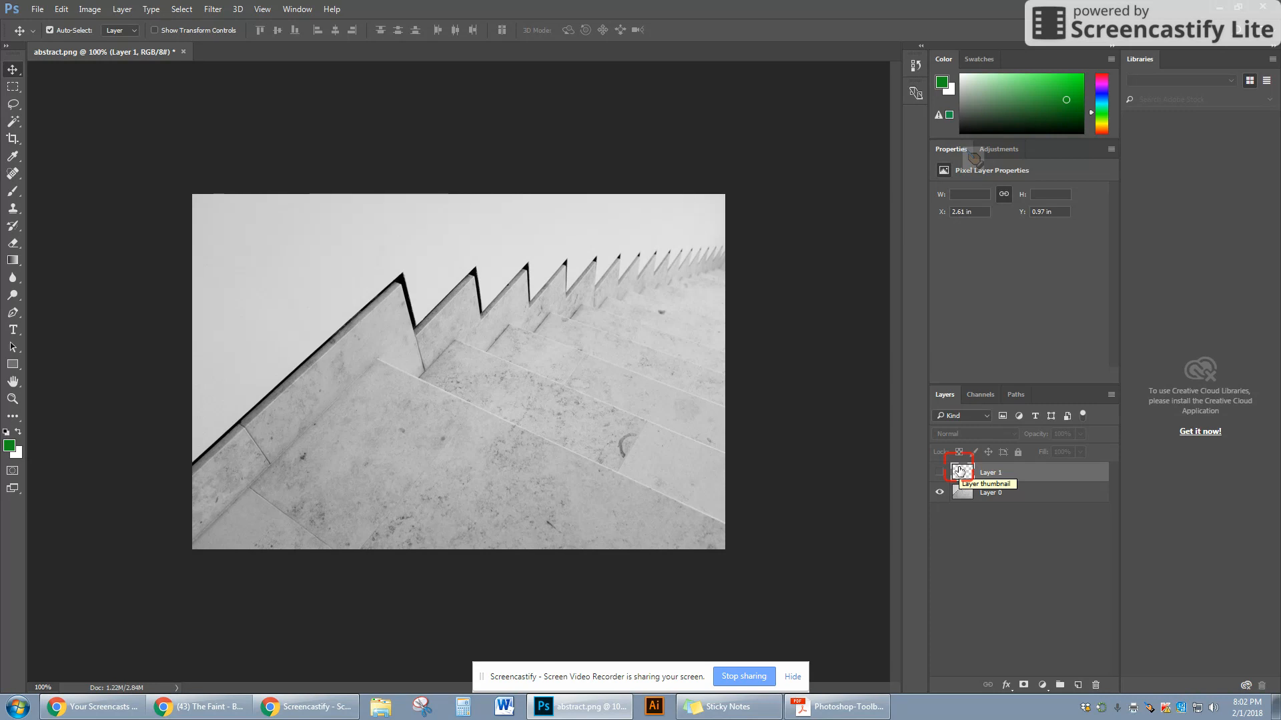
left_click(941, 472)
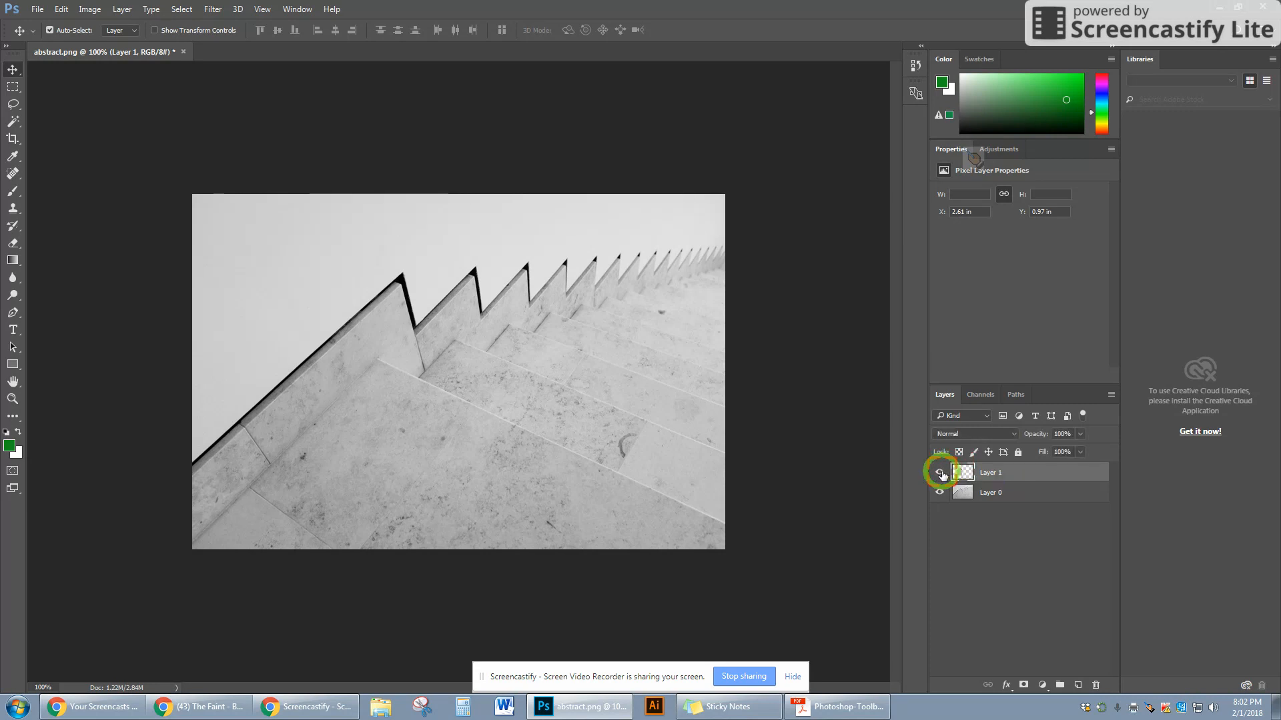
left_click(941, 472)
left_click(937, 494)
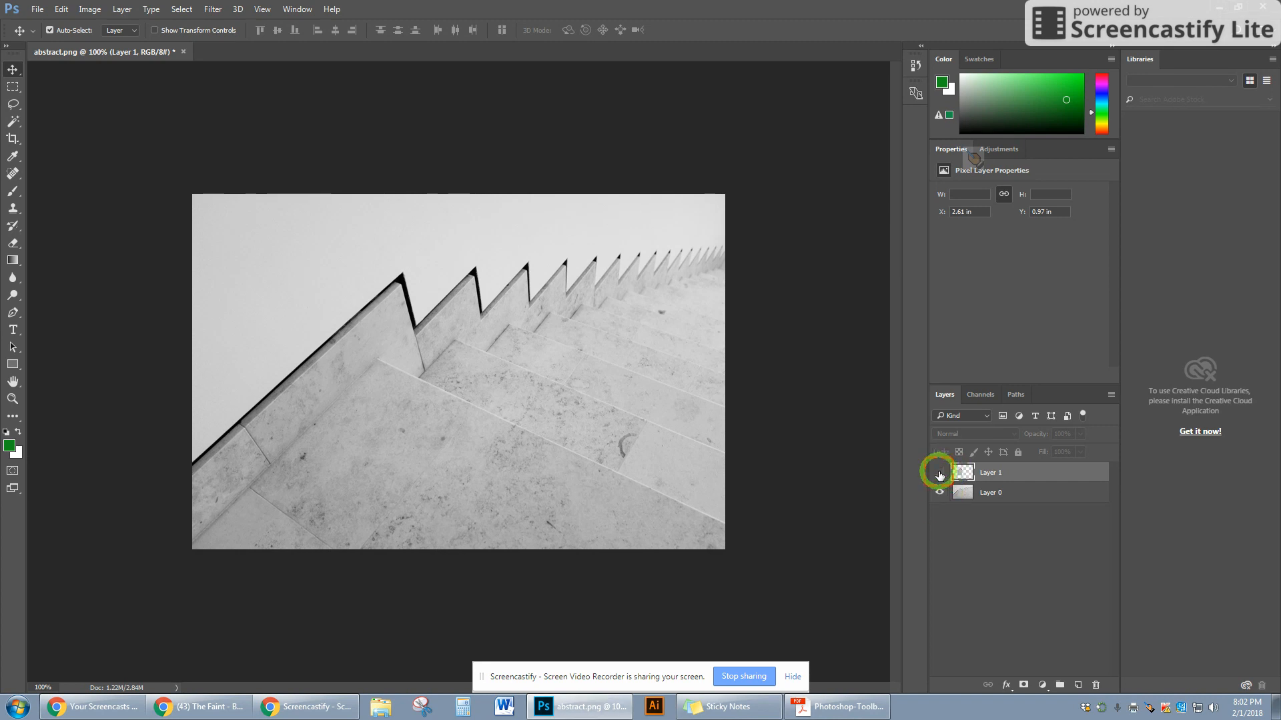
left_click(940, 473)
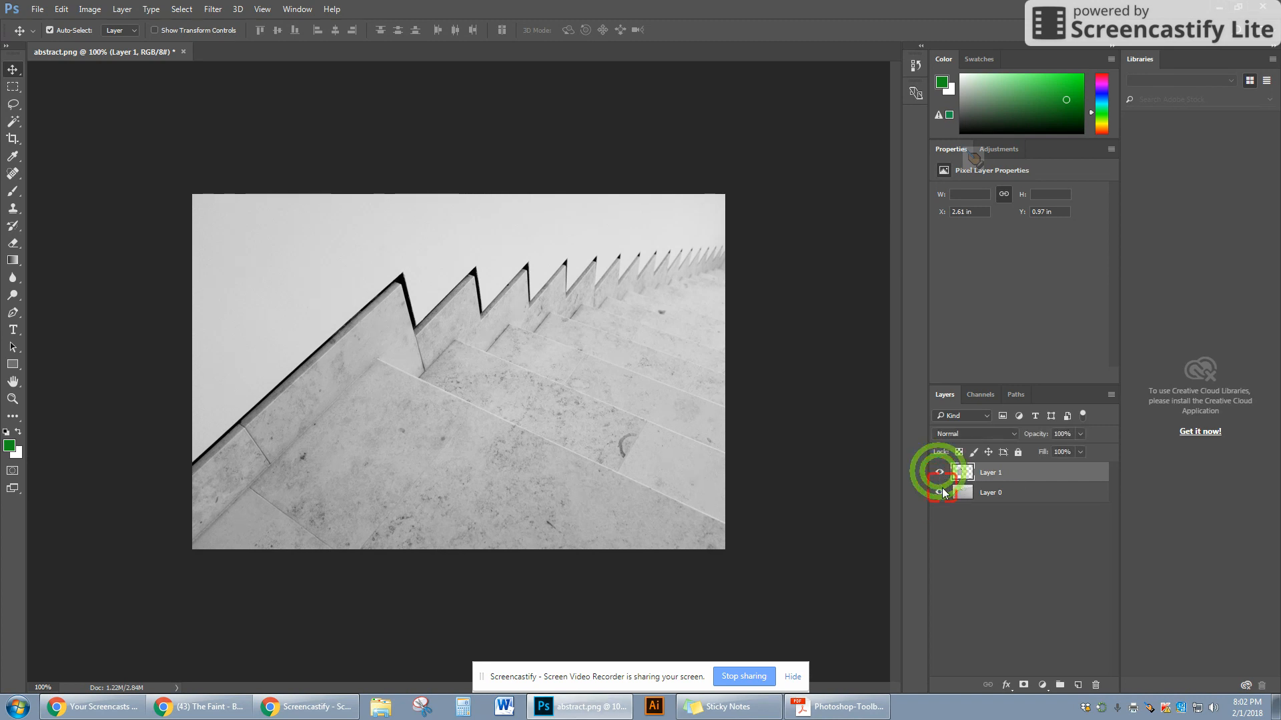
left_click(939, 492)
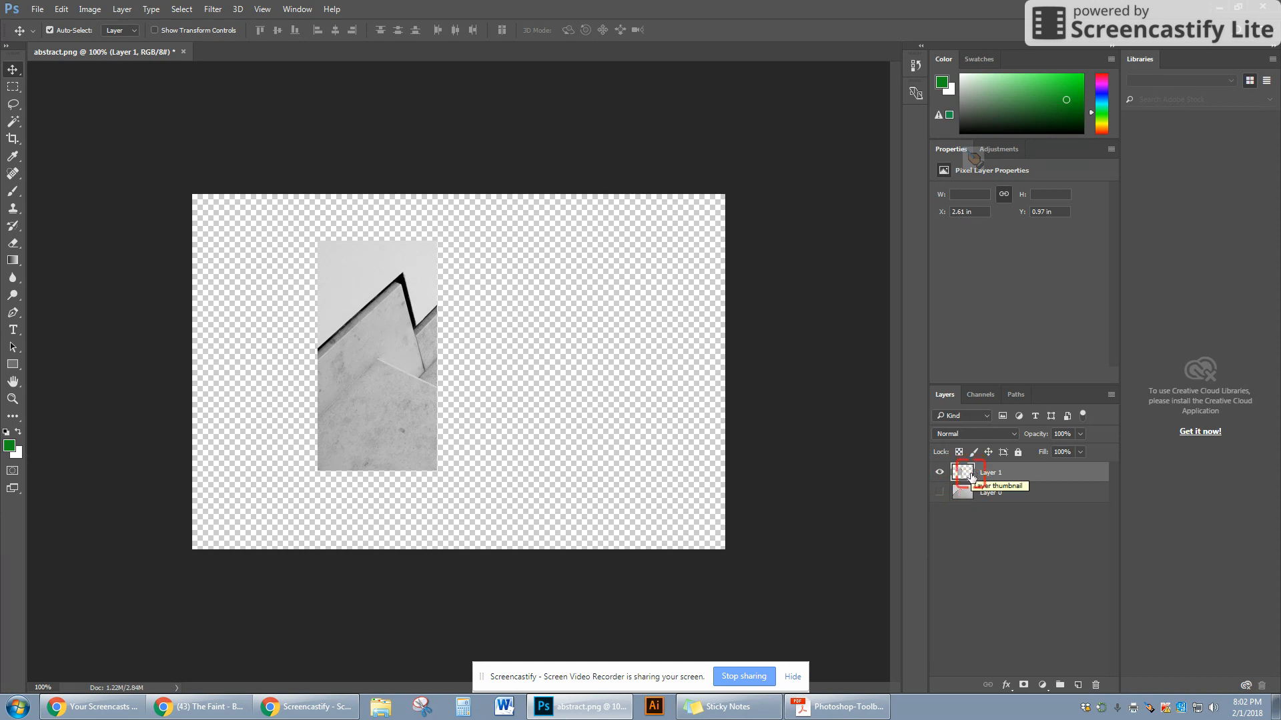
left_click(940, 472)
left_click(940, 493)
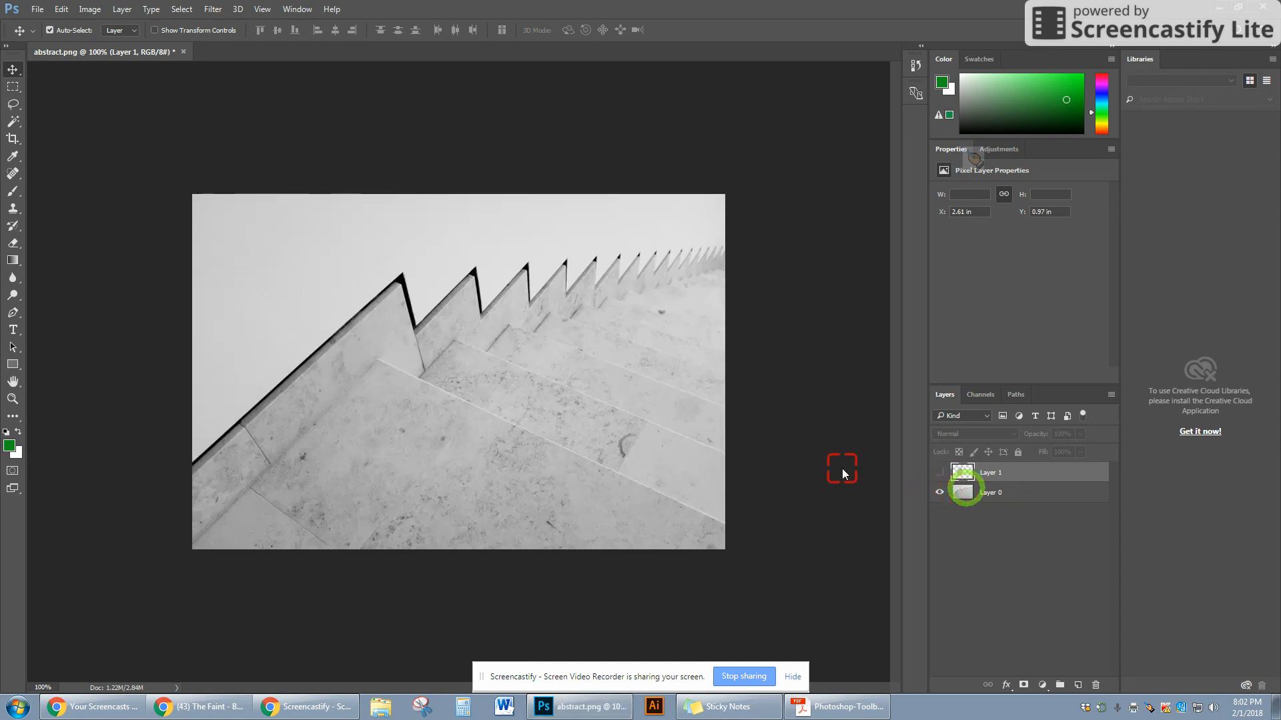
- Draw a rectangular marquee selection over the stair edge and try to move it with the Move tool
left_click(13, 86)
left_click_drag(250, 315, 349, 439)
key("v")
left_click(288, 389)
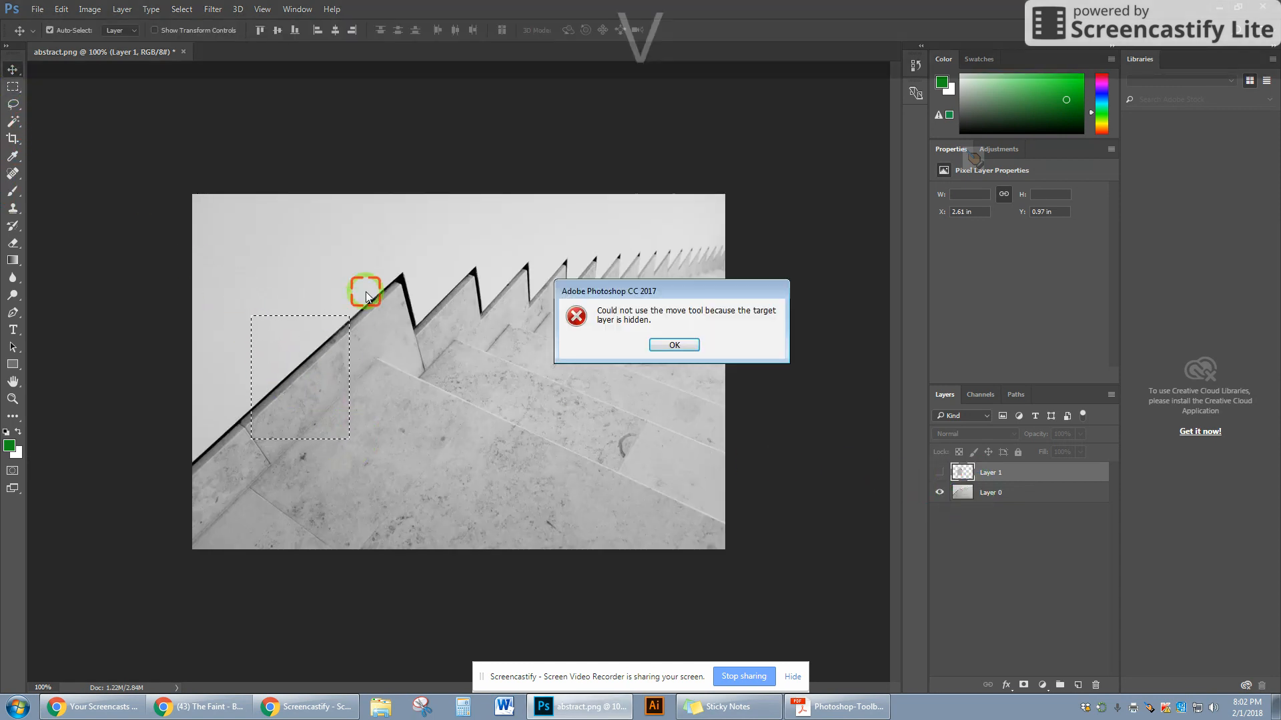
left_click(665, 344)
- Make Layer 0 active, move the selected pixels up and to the right, and deselect
left_click(971, 500)
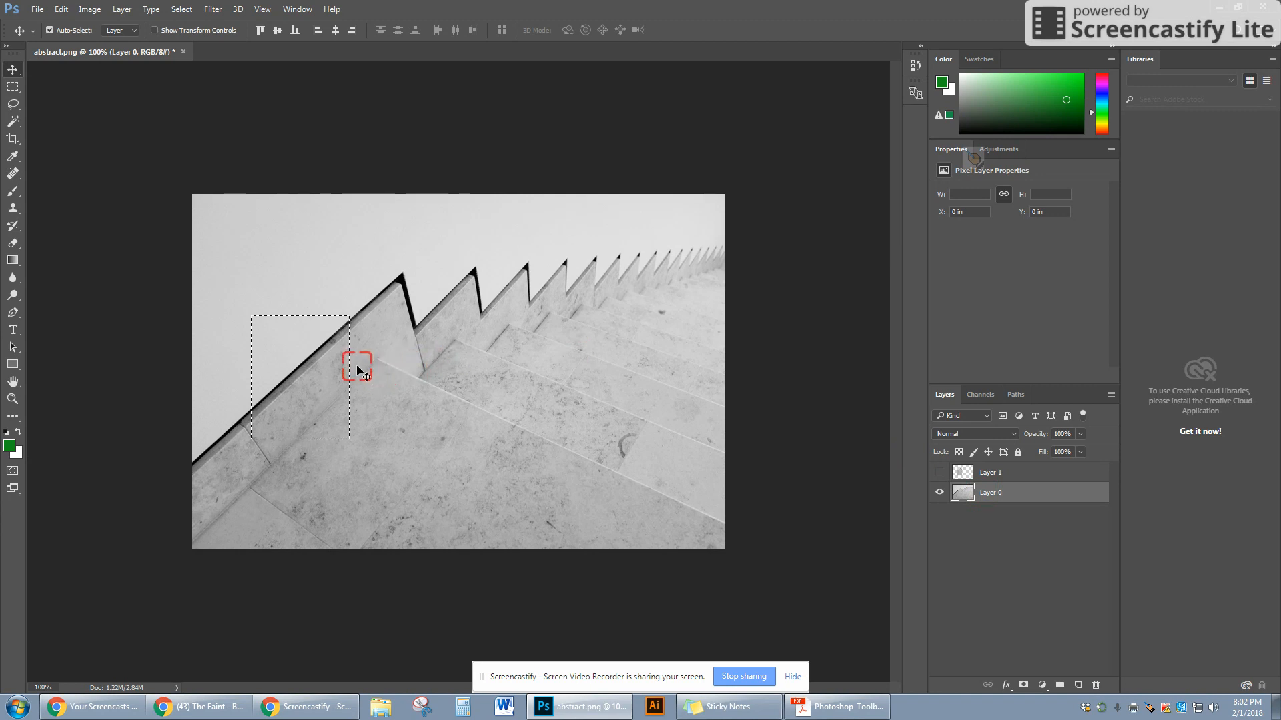
left_click_drag(317, 369, 565, 278)
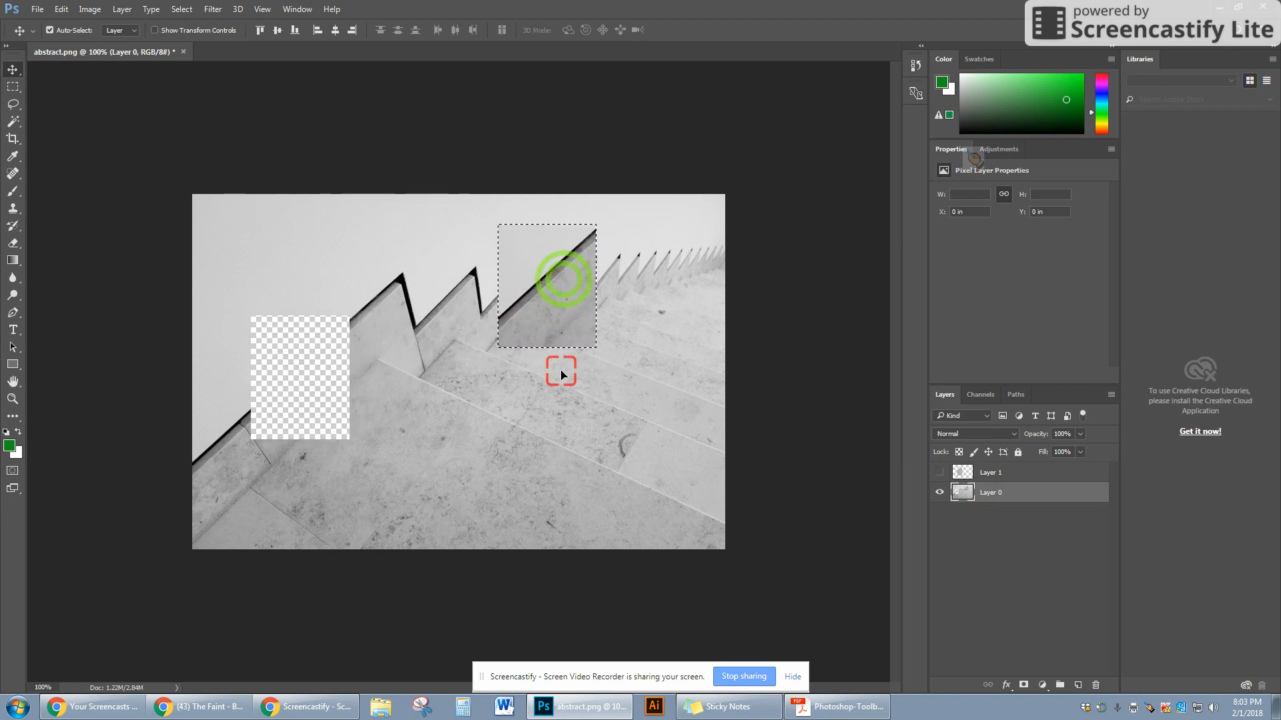
key("ctrl+d")
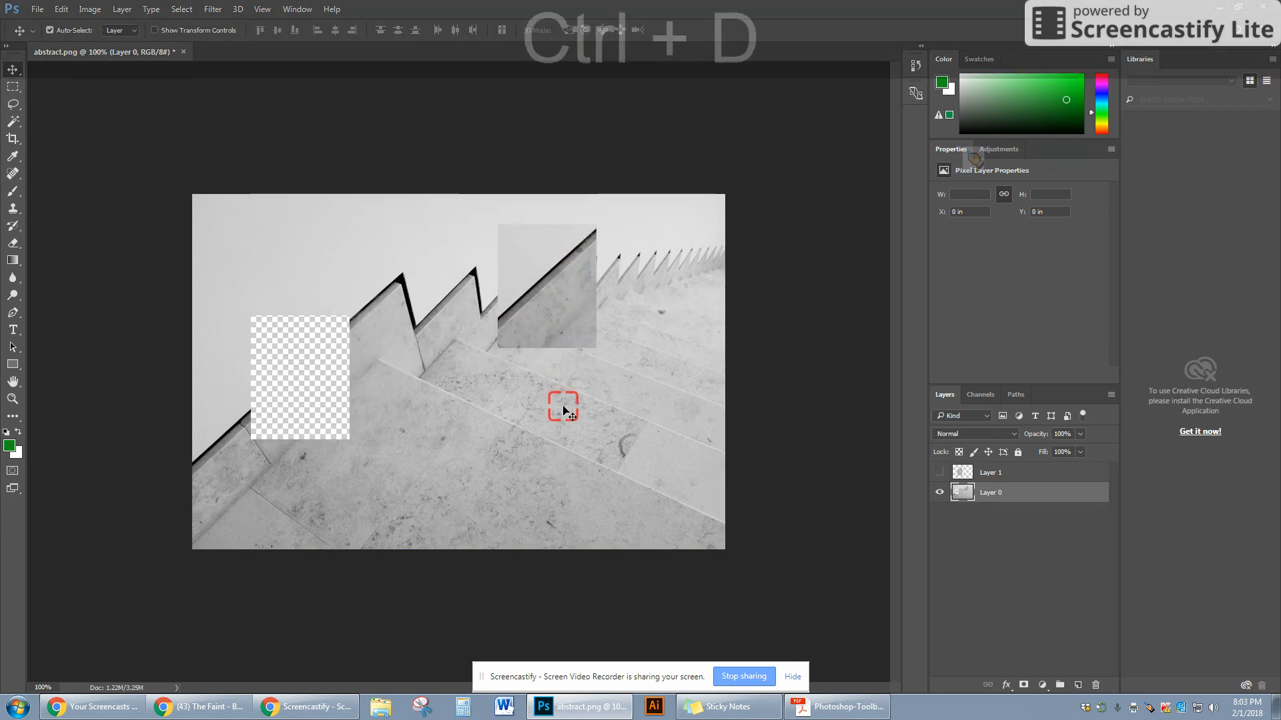
- Select a second square block on the lower stairs, move it to the upper-left corner, and deselect
key("m")
left_click_drag(489, 368, 294, 250)
key("v")
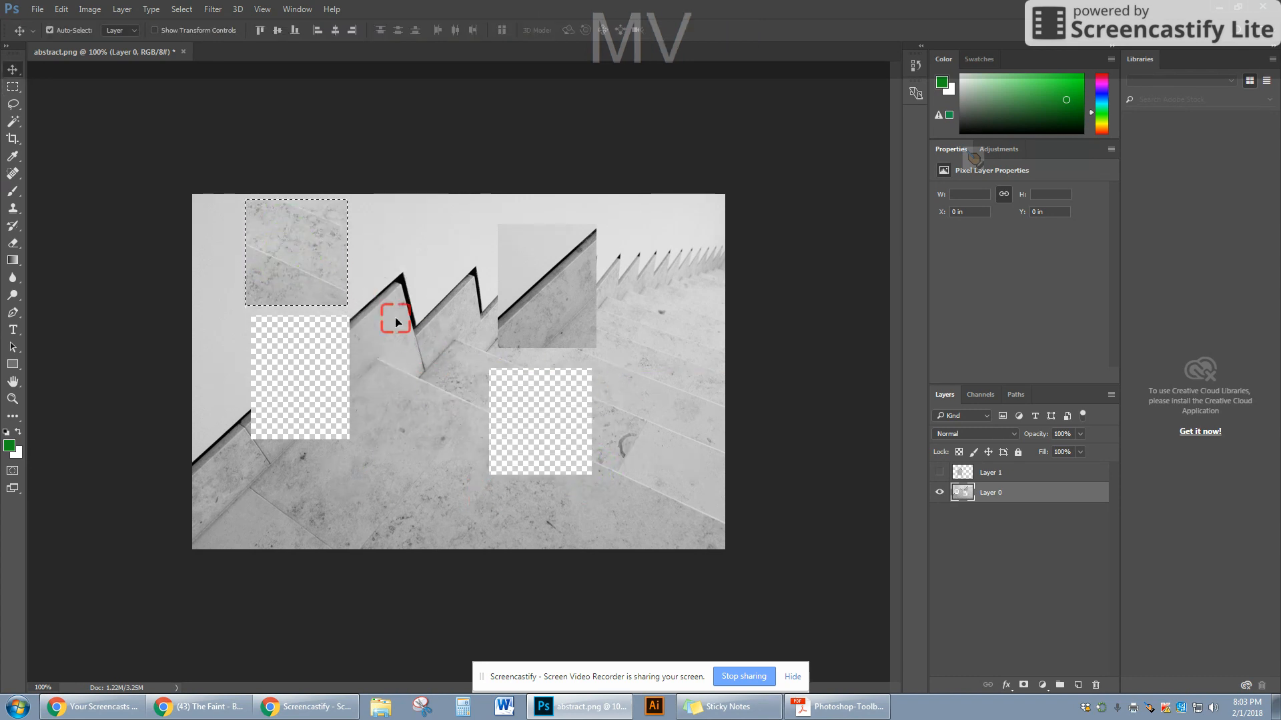
left_click(3, 88)
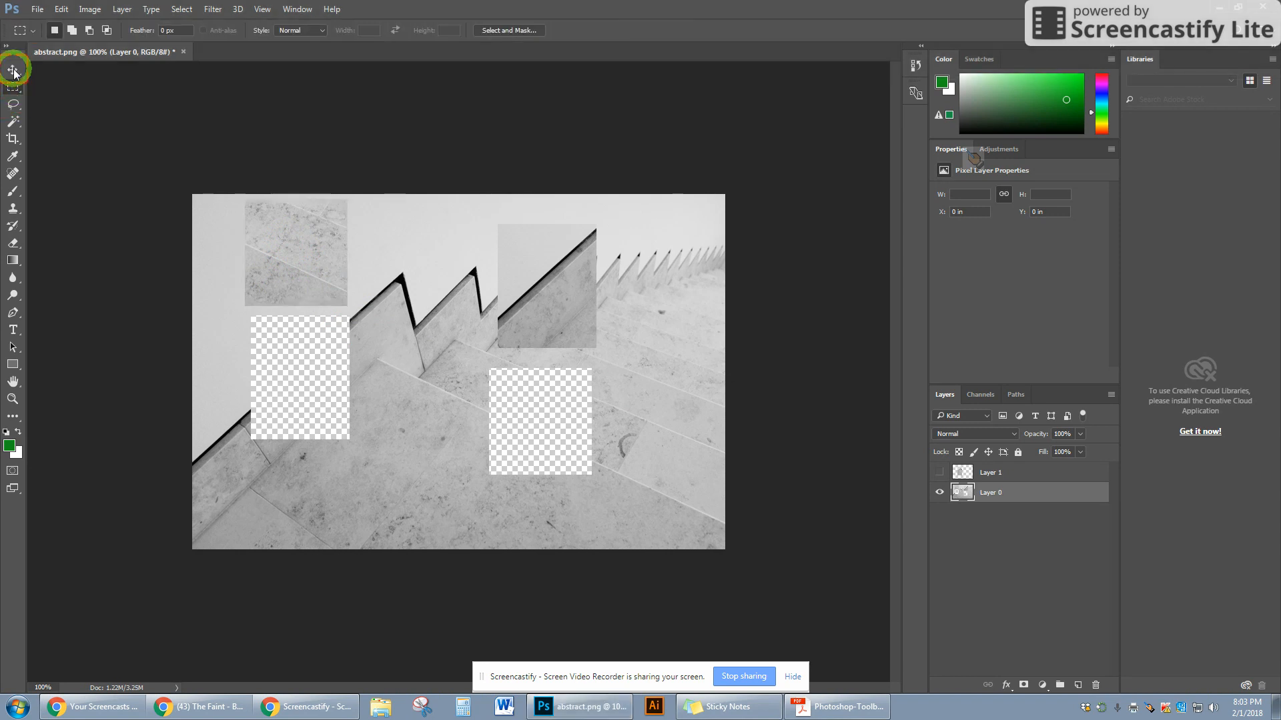
left_click(571, 369)
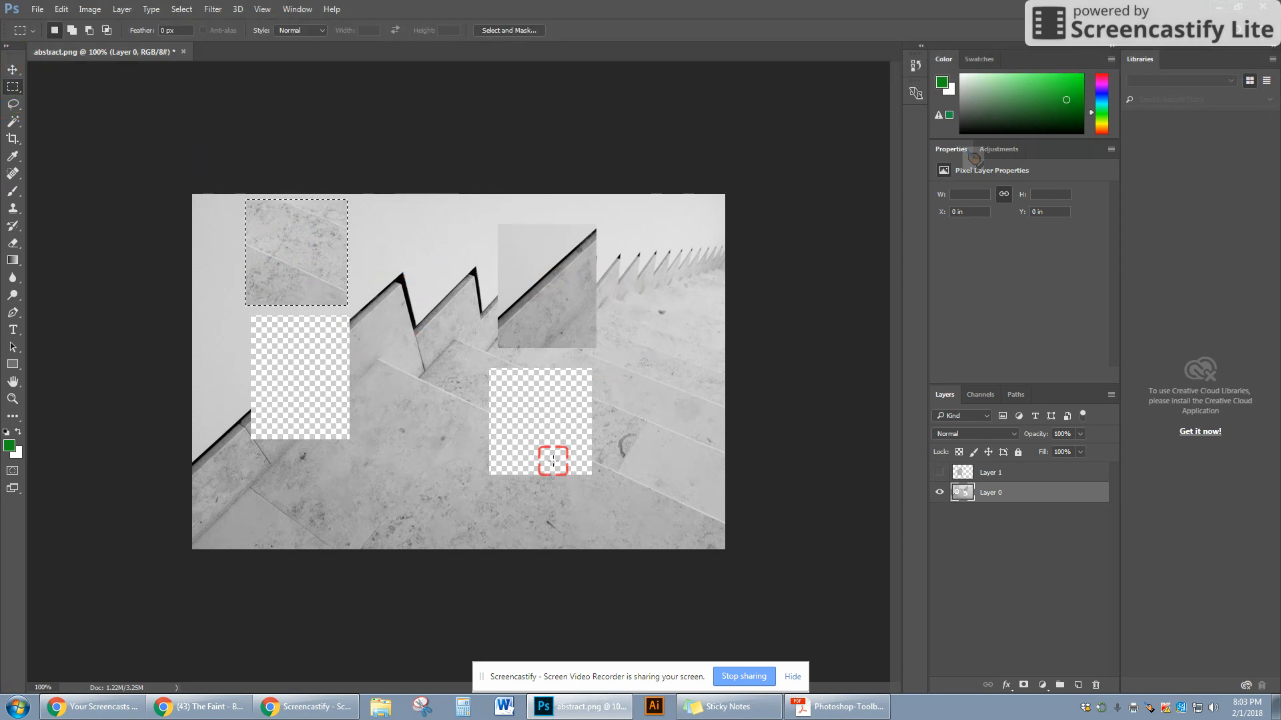
key("ctrl+d")
- Step backward three times through the history to undo both pixel moves
left_click(59, 9)
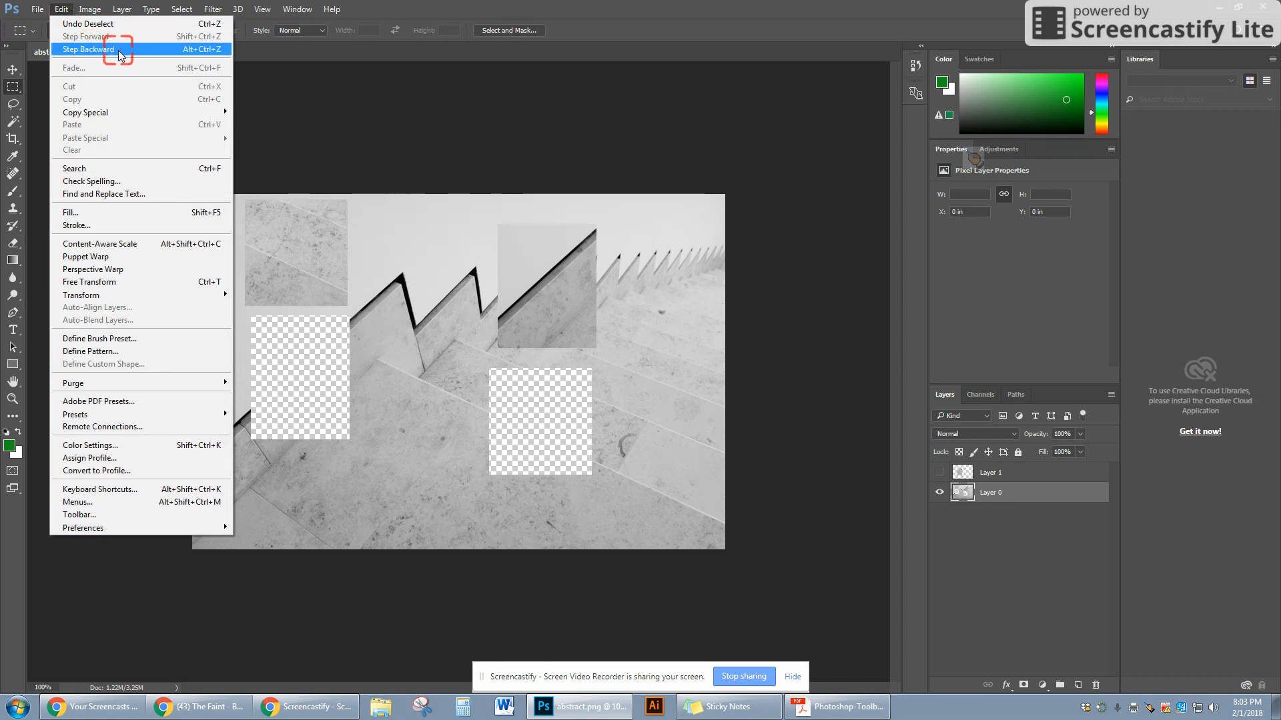
left_click(61, 9)
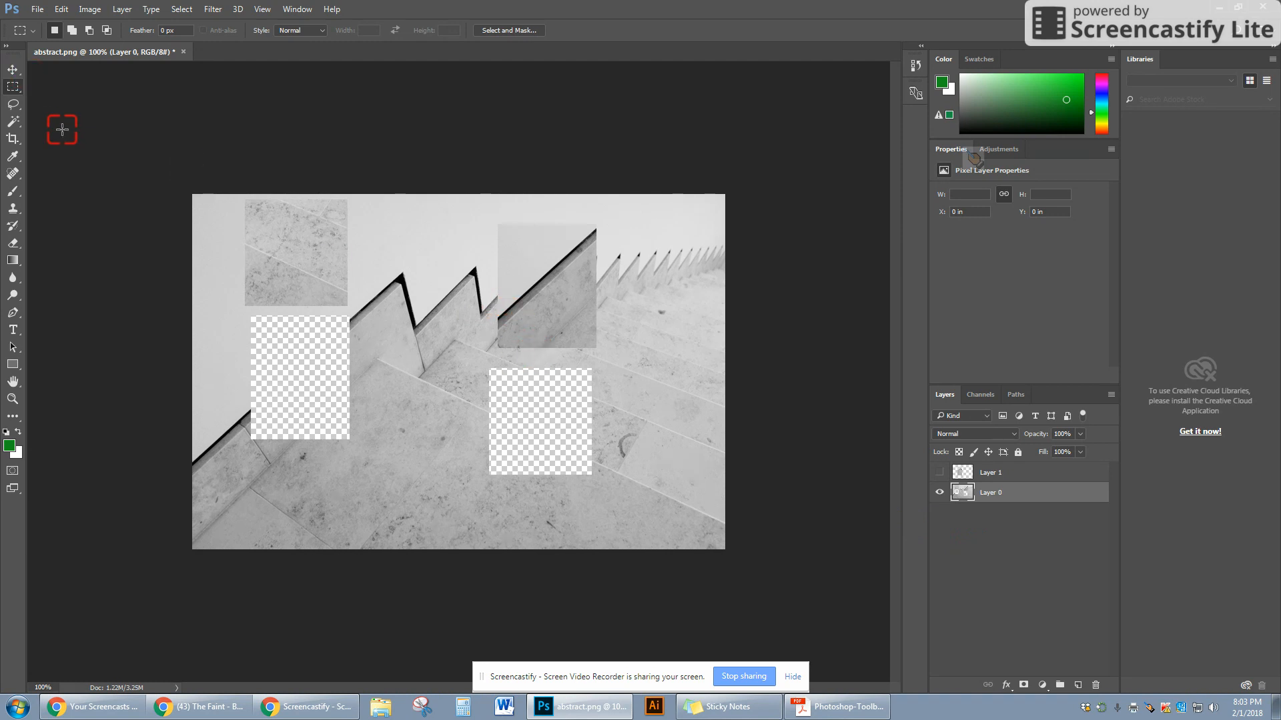
key("ctrl+alt+z")
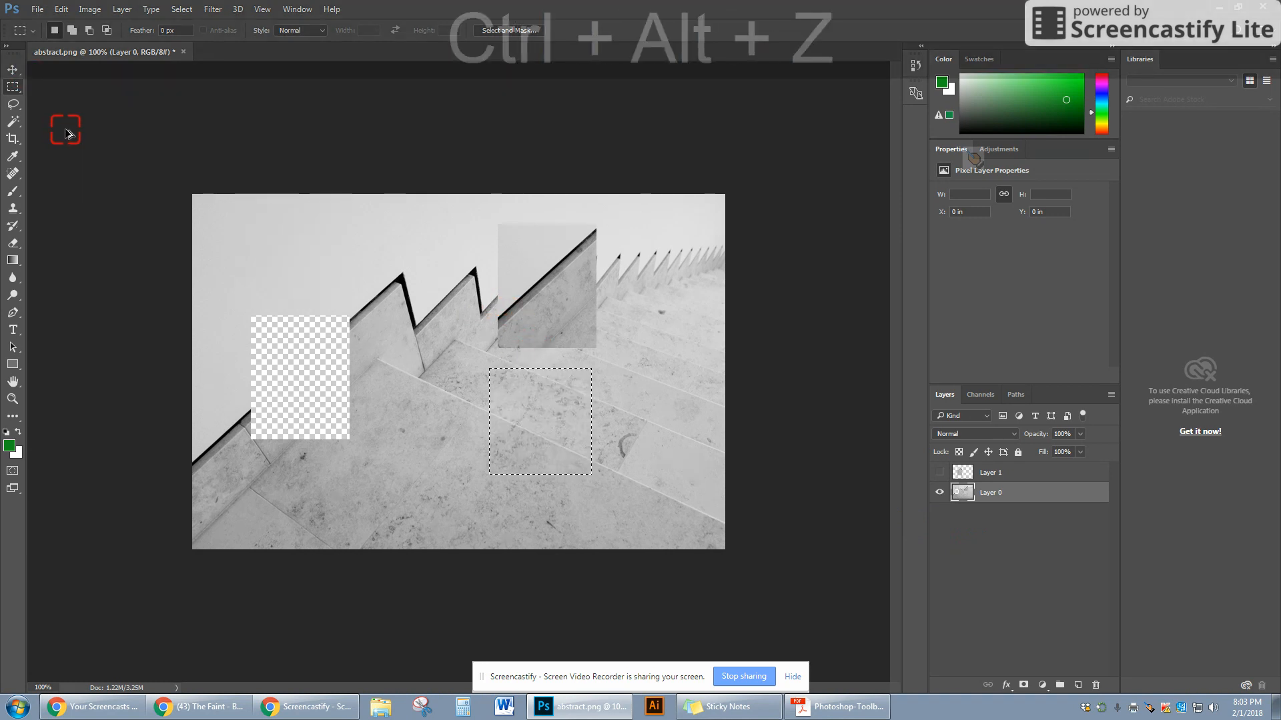
key("ctrl+alt+z")
key("ctrl+alt+z")
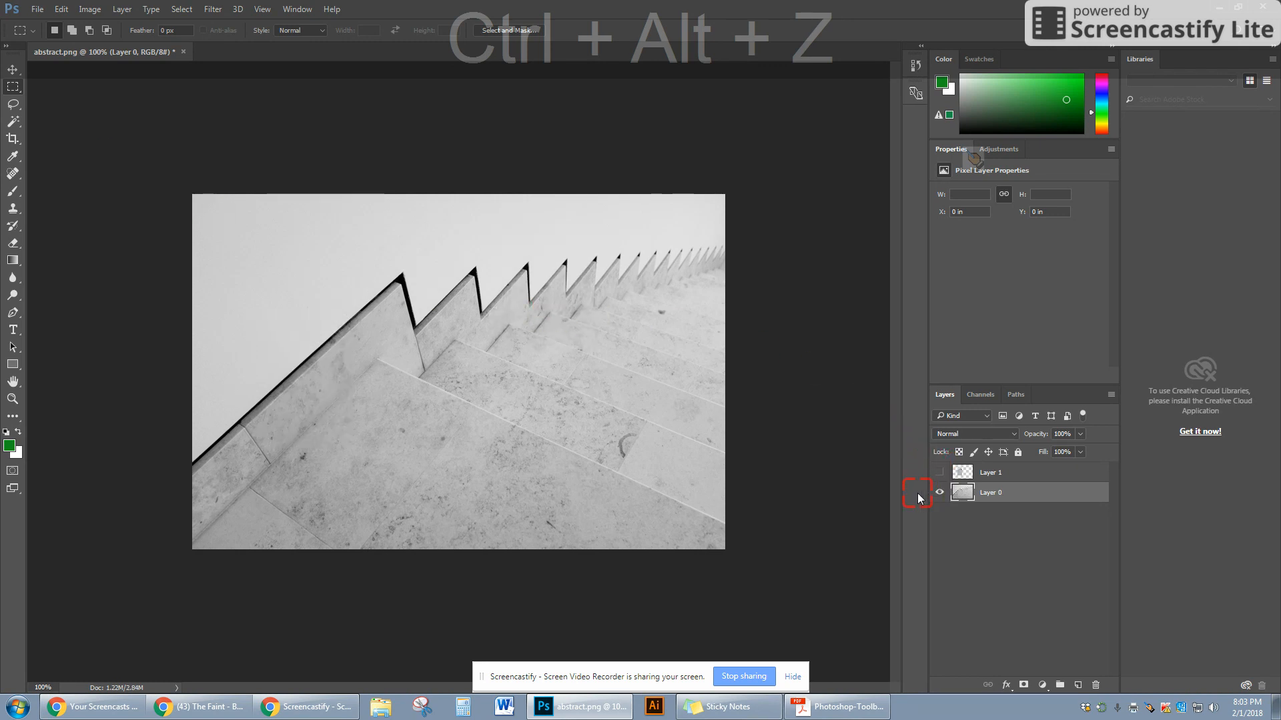
- Delete Layer 1 and rename Layer 0 as Original
left_click(963, 471)
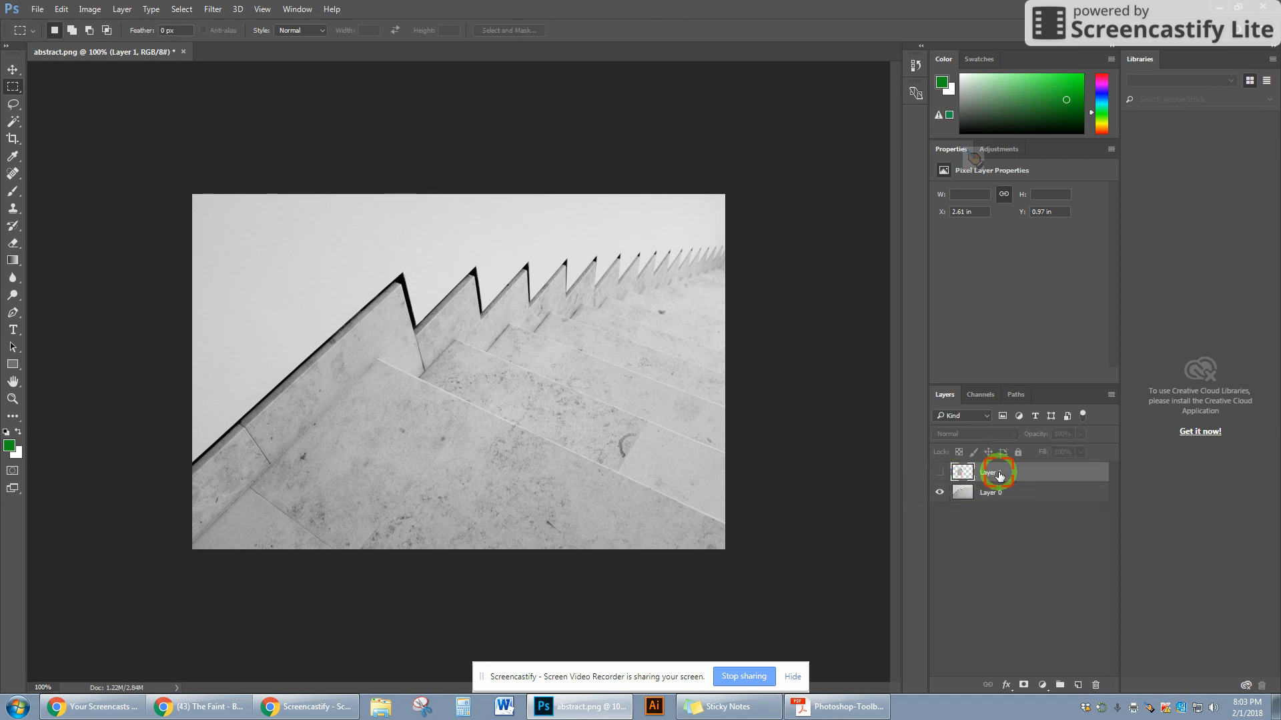
left_click_drag(999, 475, 1095, 685)
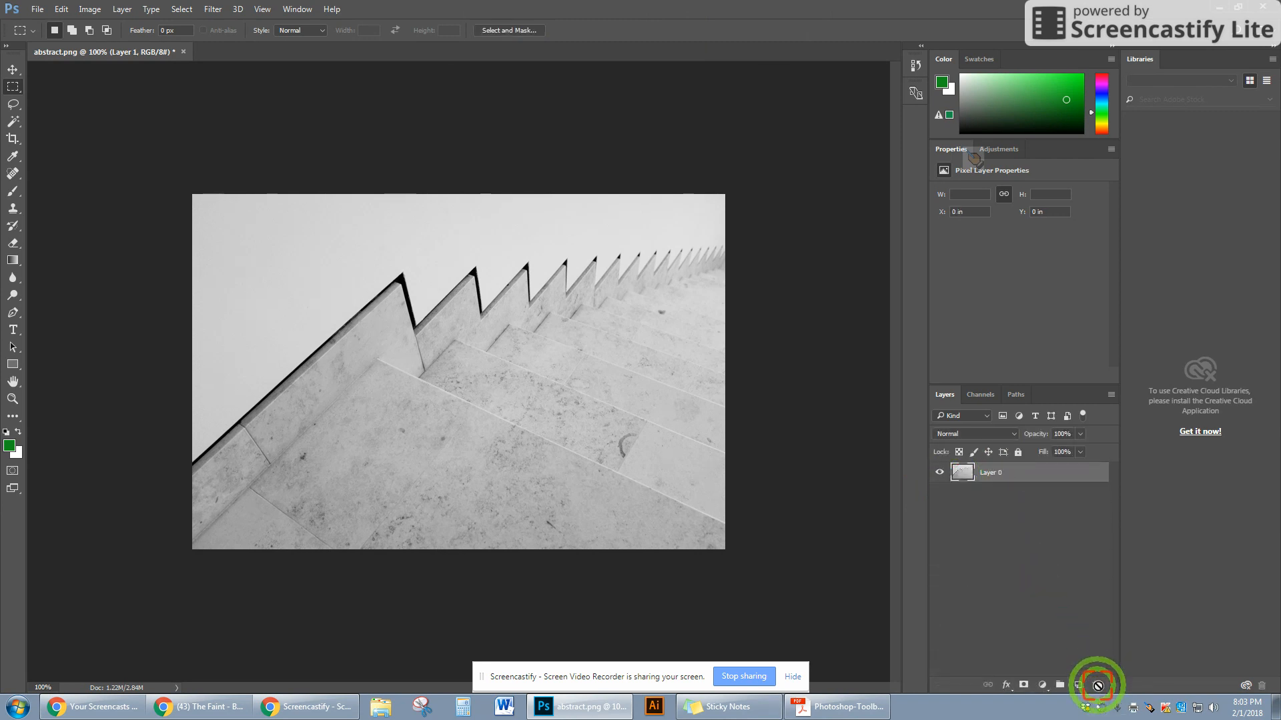
double_click(992, 475)
type("O")
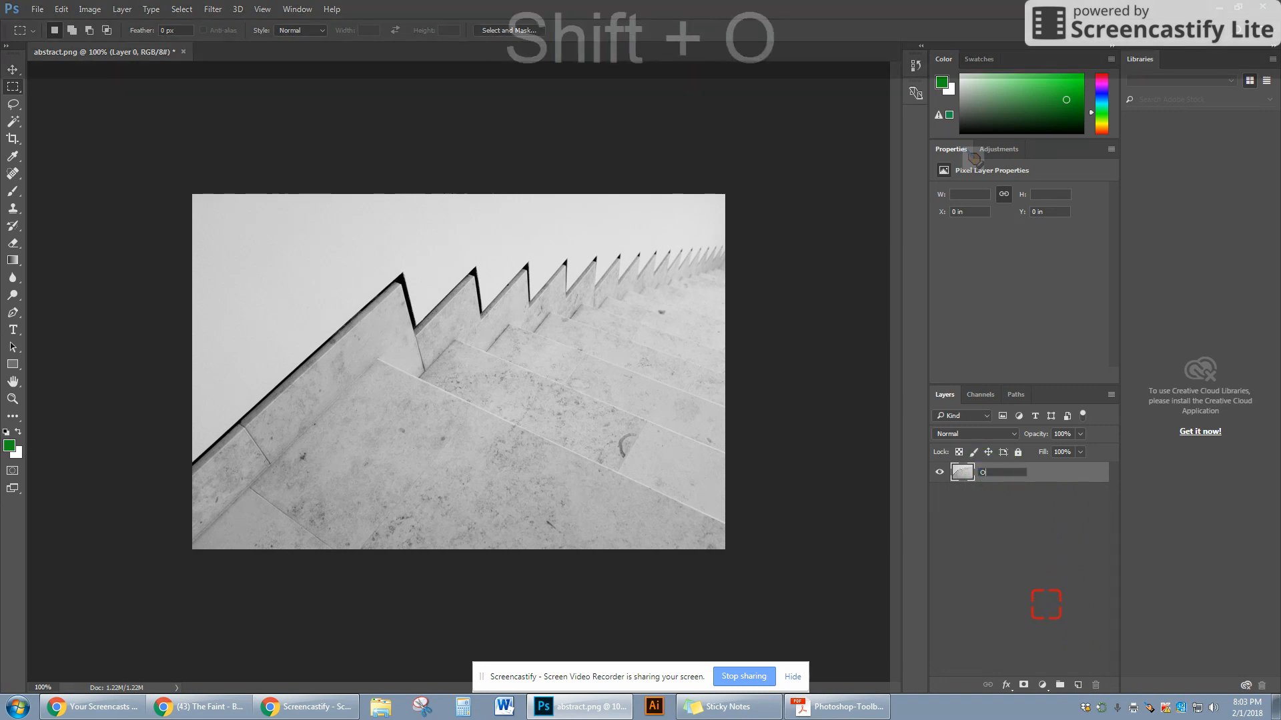
type("riginal")
key("Return")
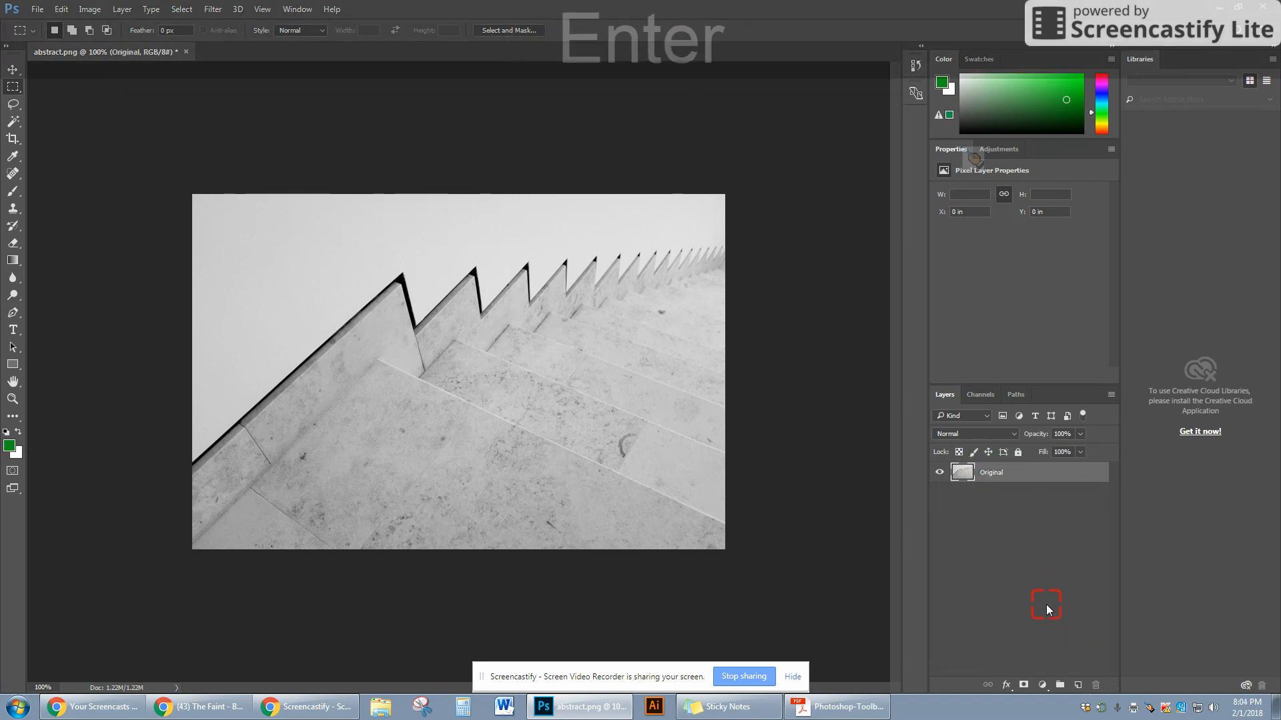
- Duplicate the Original layer to create a copy above it
left_click(982, 482)
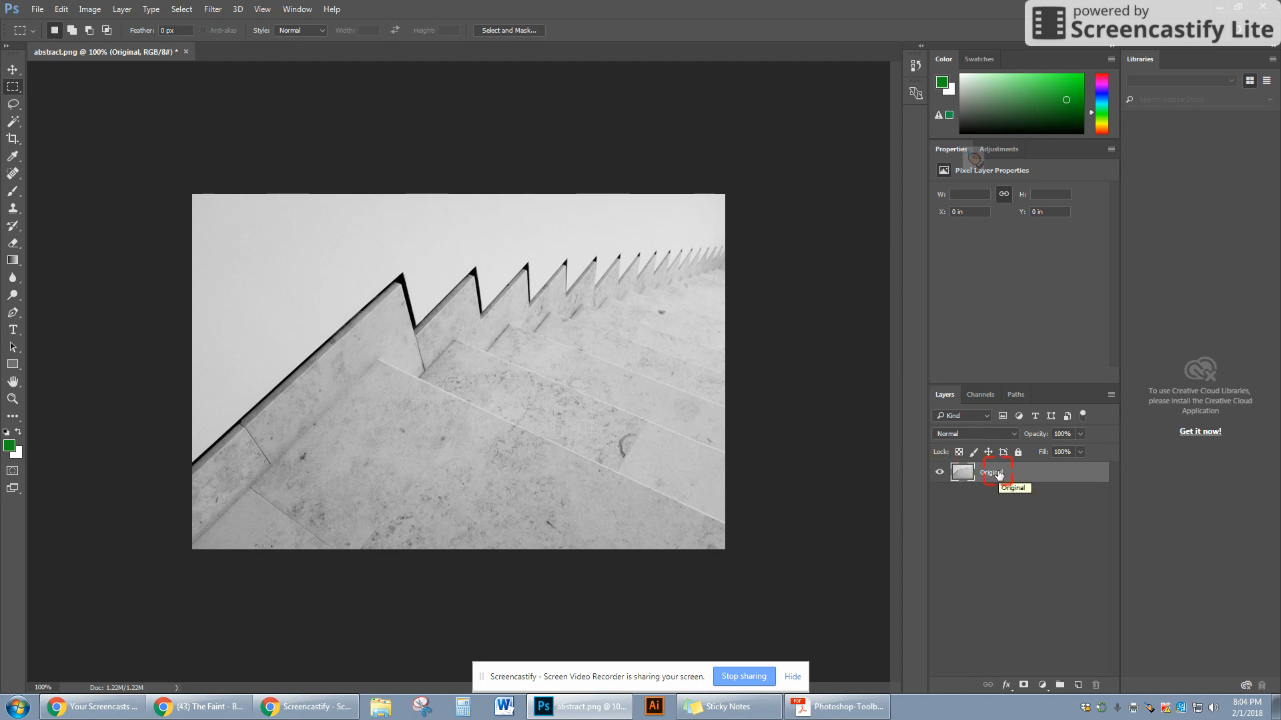
key("ctrl+j")
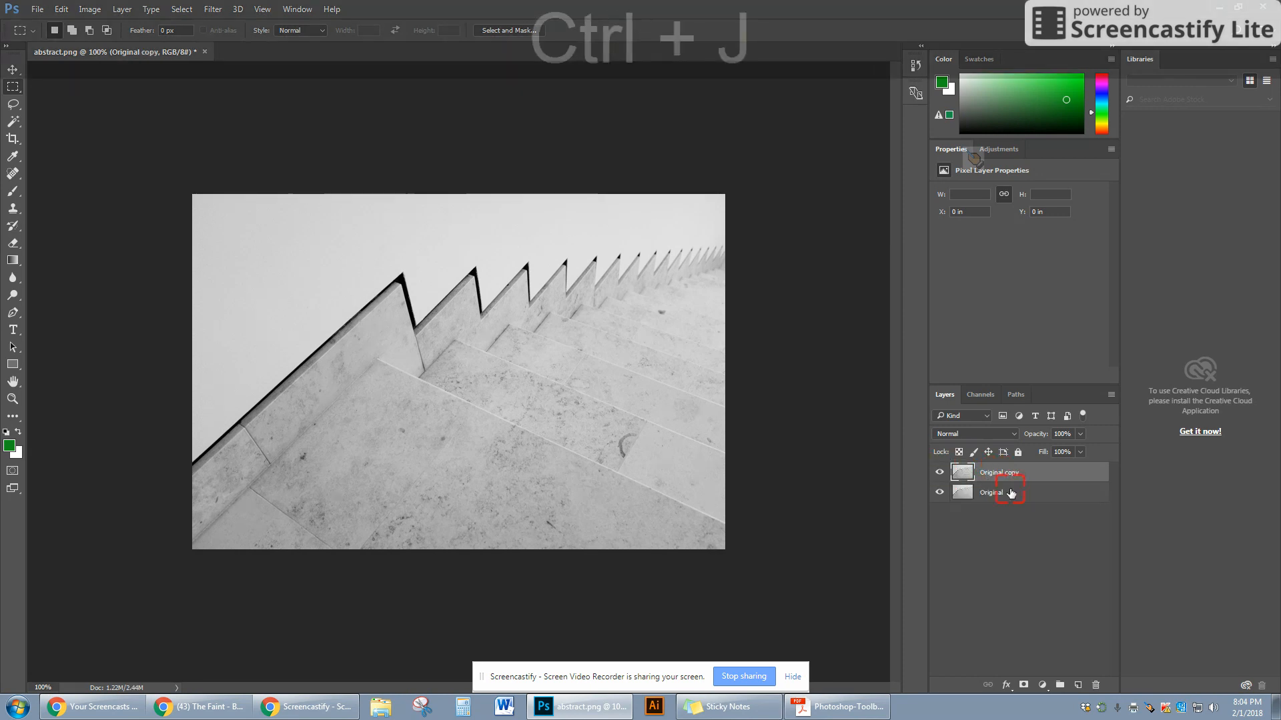
- Toggle the visibility of Original and Original copy on and off
left_click(939, 493)
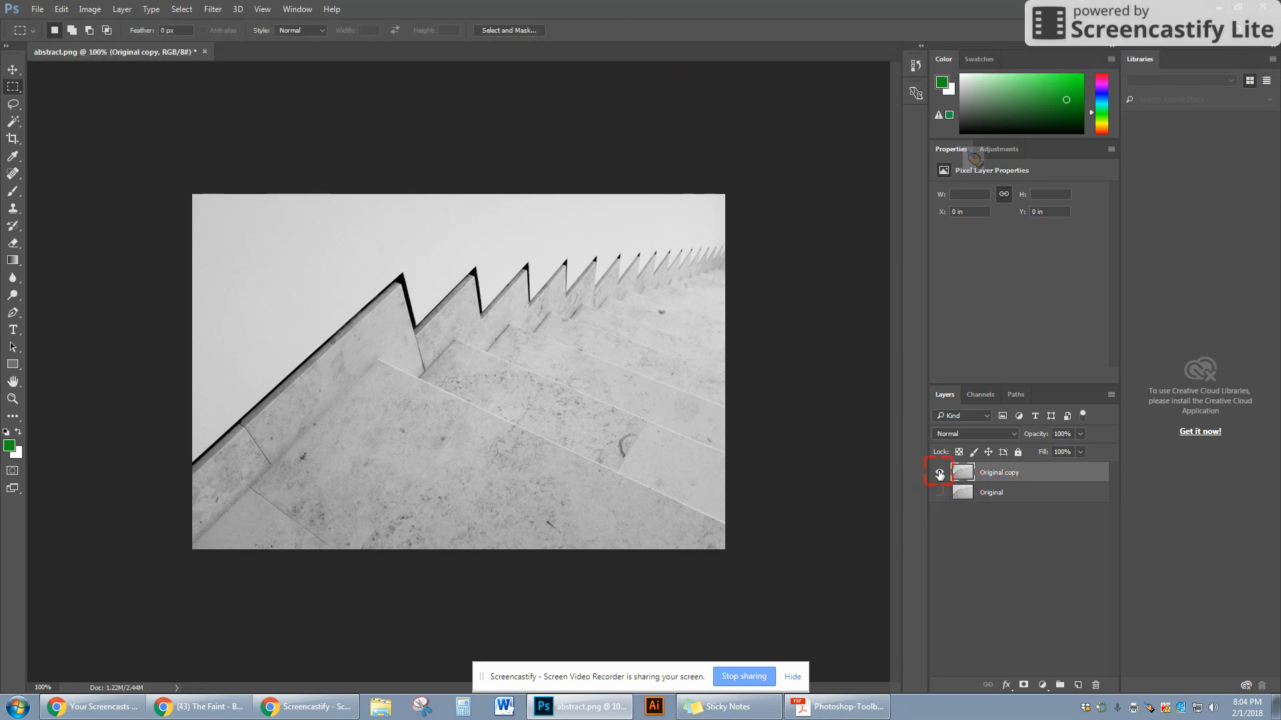
left_click(939, 493)
left_click(939, 473)
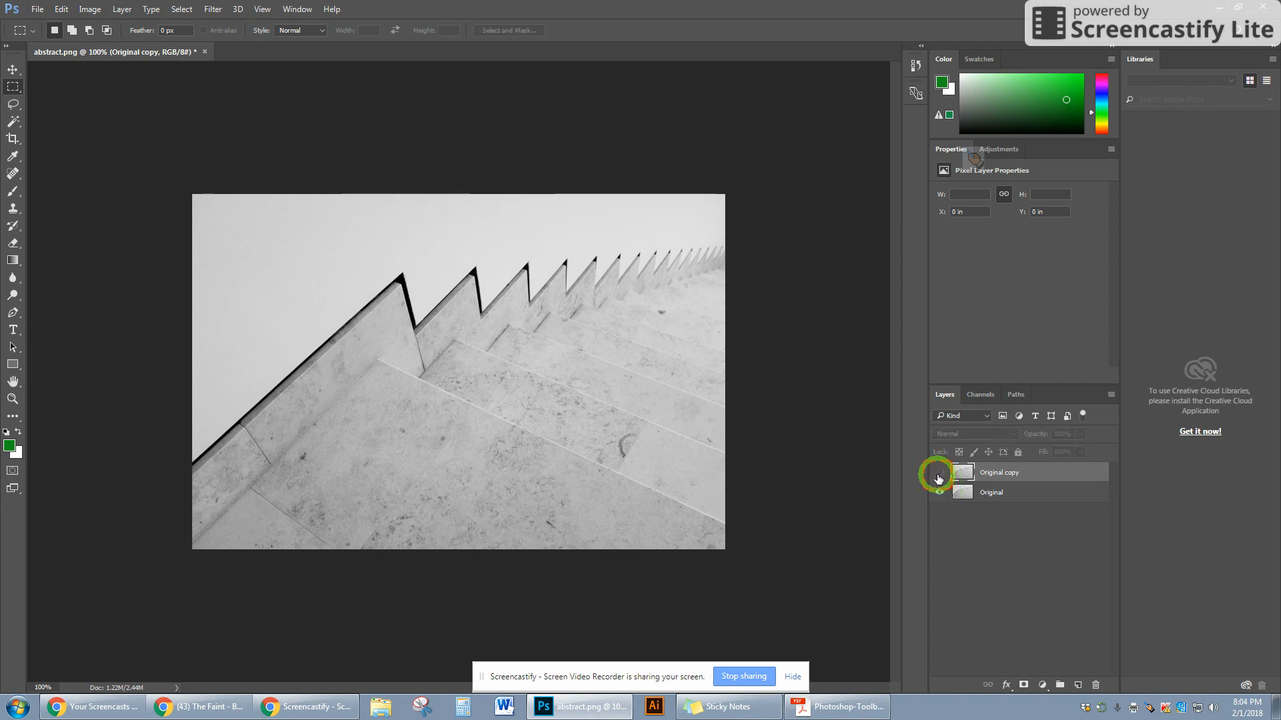
left_click(940, 492)
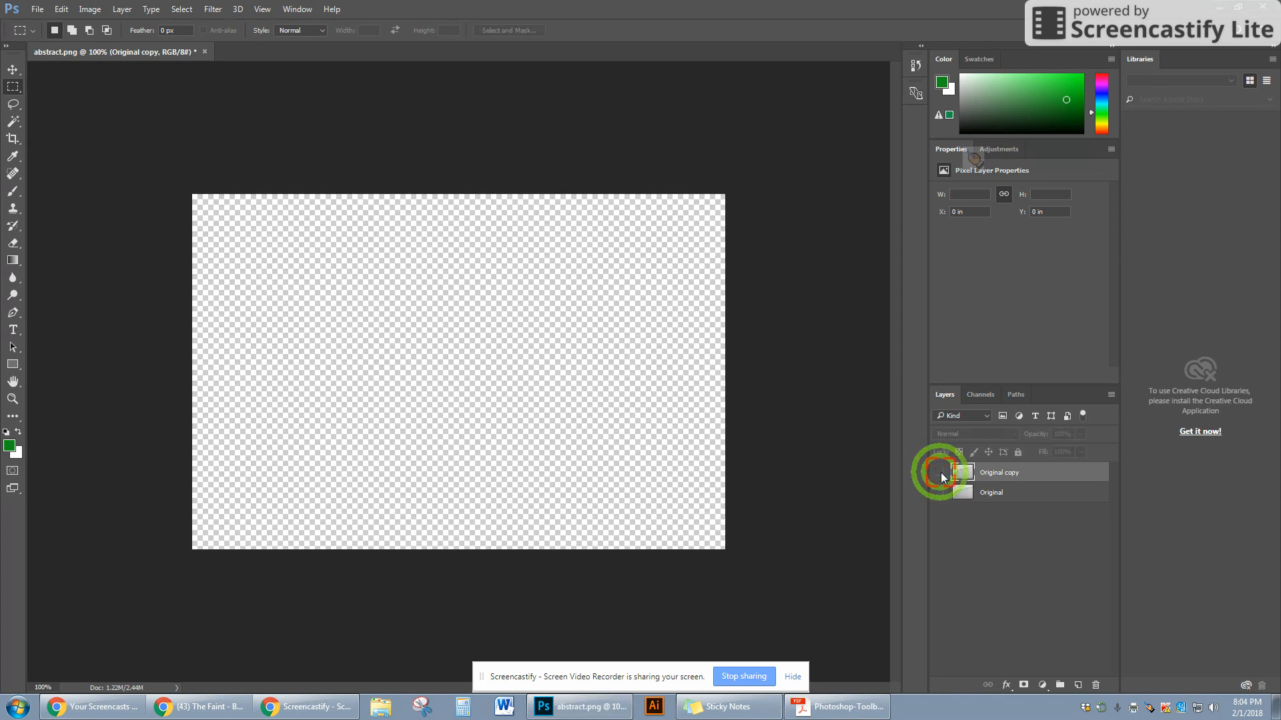
left_click(940, 474)
left_click(939, 492)
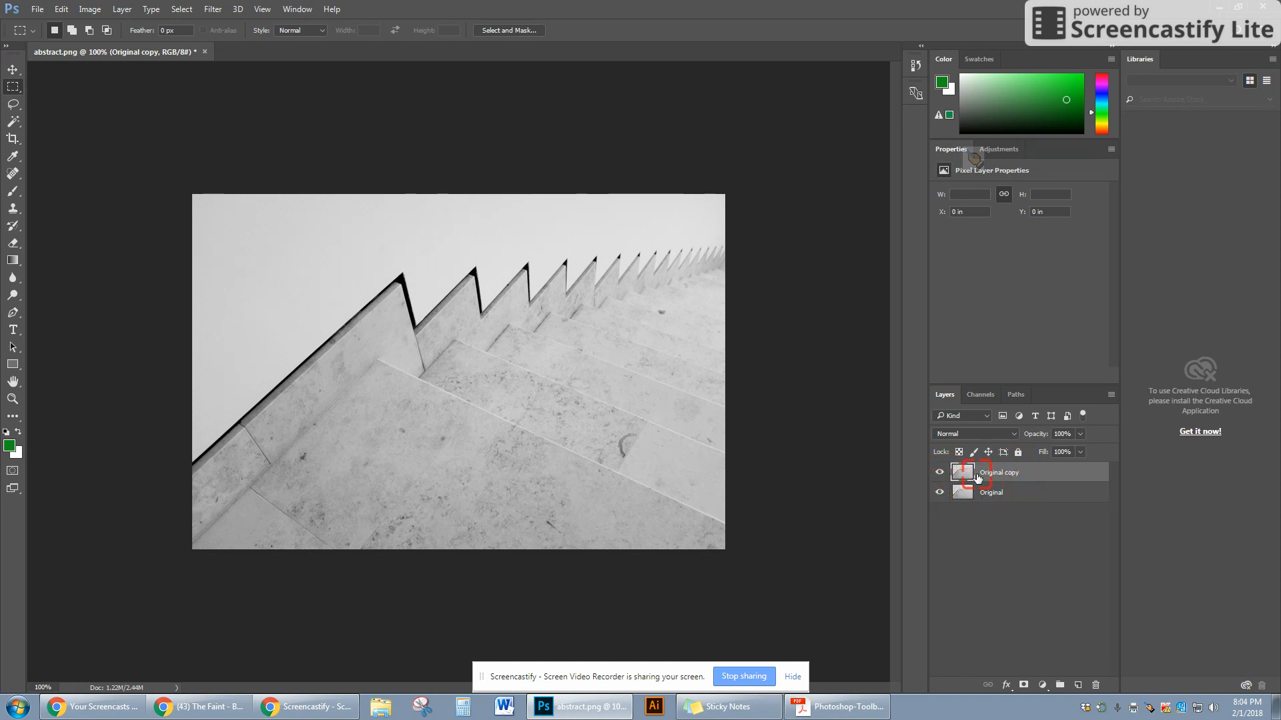
left_click(939, 491)
left_click(941, 493)
left_click(940, 493)
- Select the Original layer, show it, lock all its properties, and toggle its visibility
left_click(1015, 494)
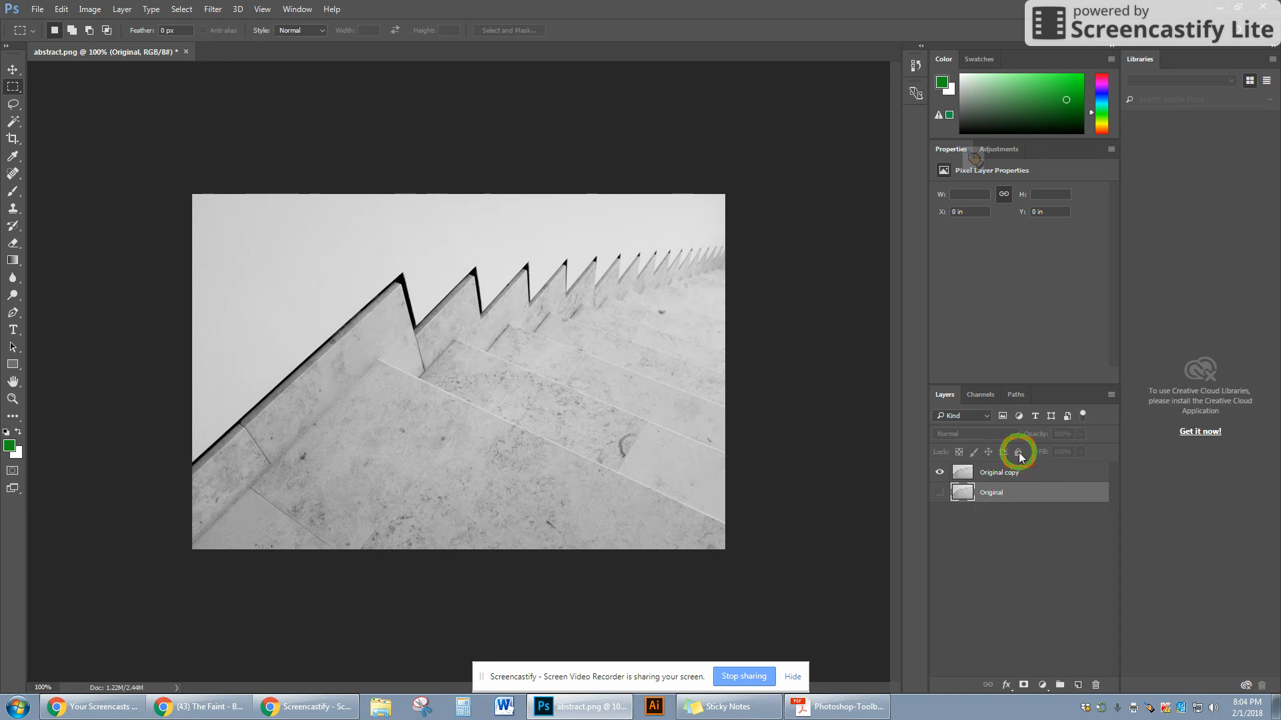
left_click(939, 492)
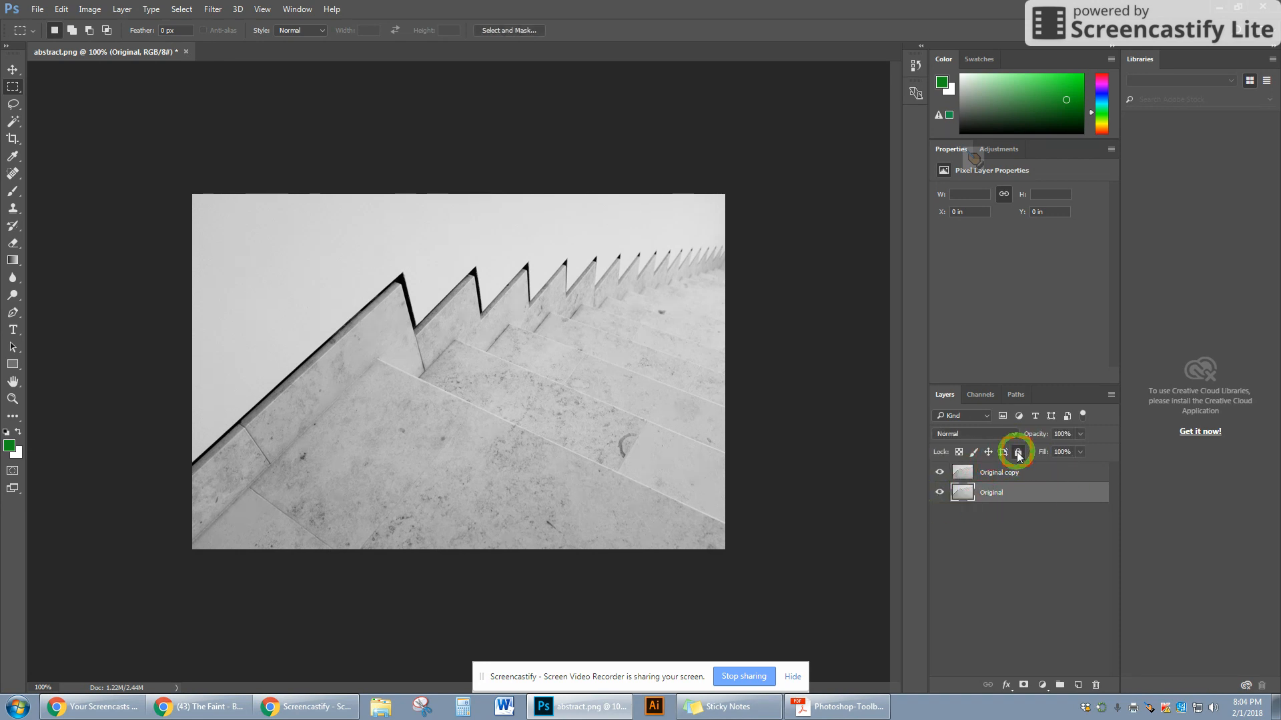
left_click(1018, 452)
left_click(941, 491)
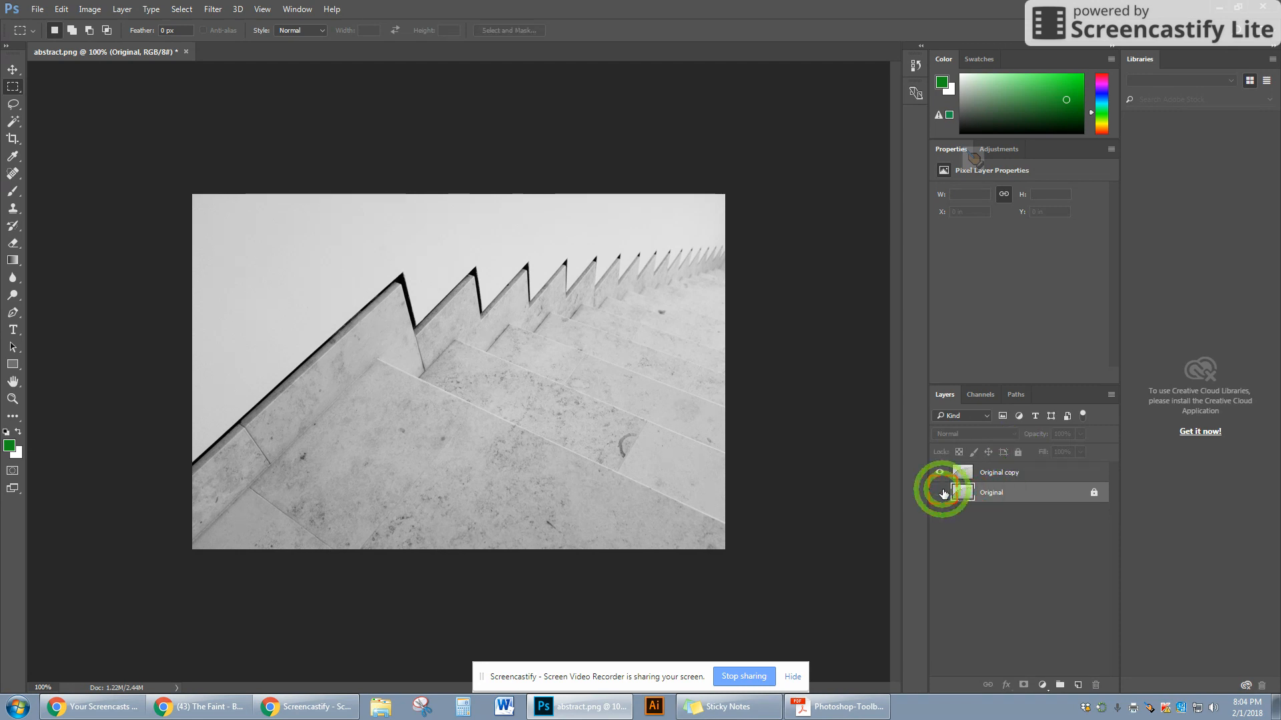
- Unlock and relock all properties of the Original layer while switching its visibility on and off
left_click(940, 491)
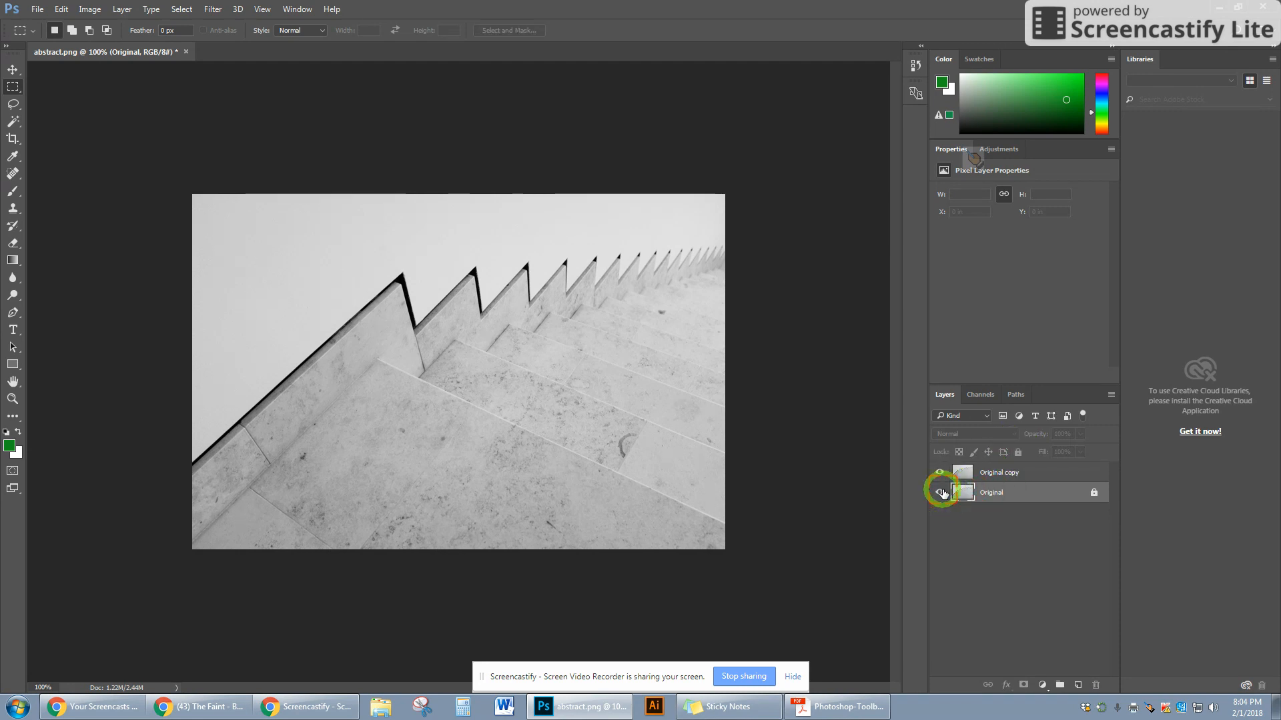
left_click(1019, 452)
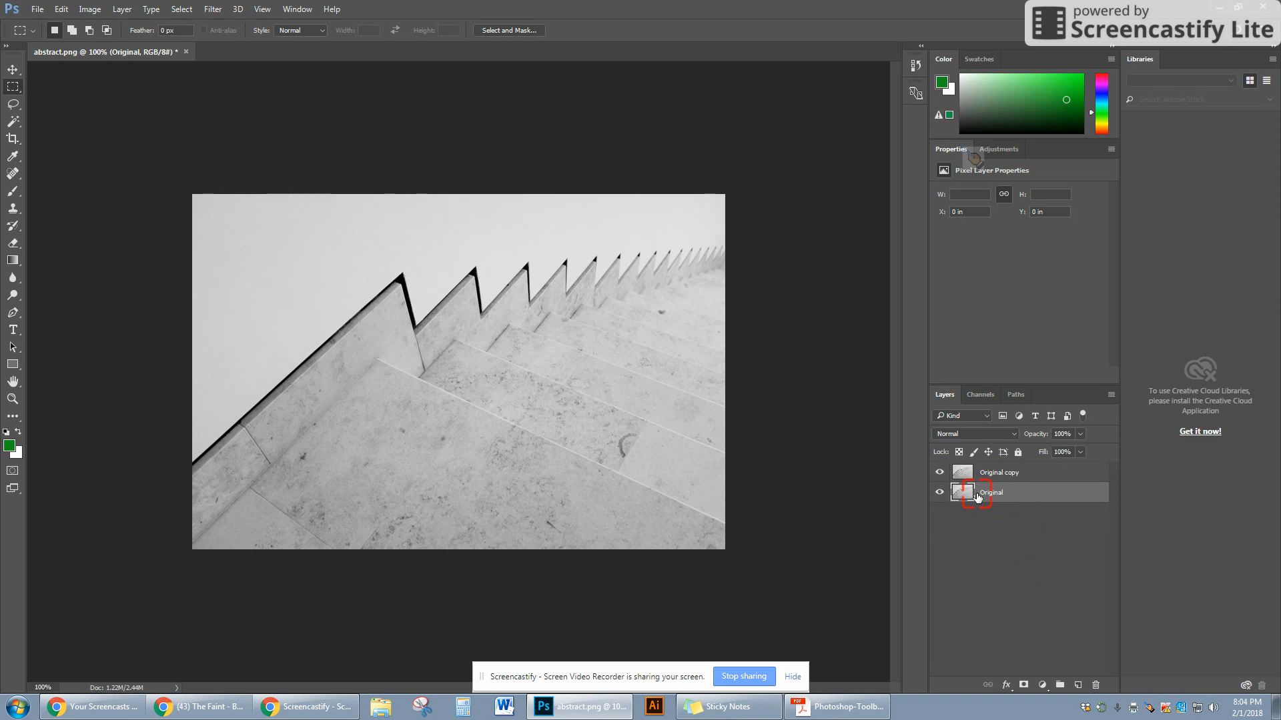
left_click(940, 492)
left_click(1014, 494)
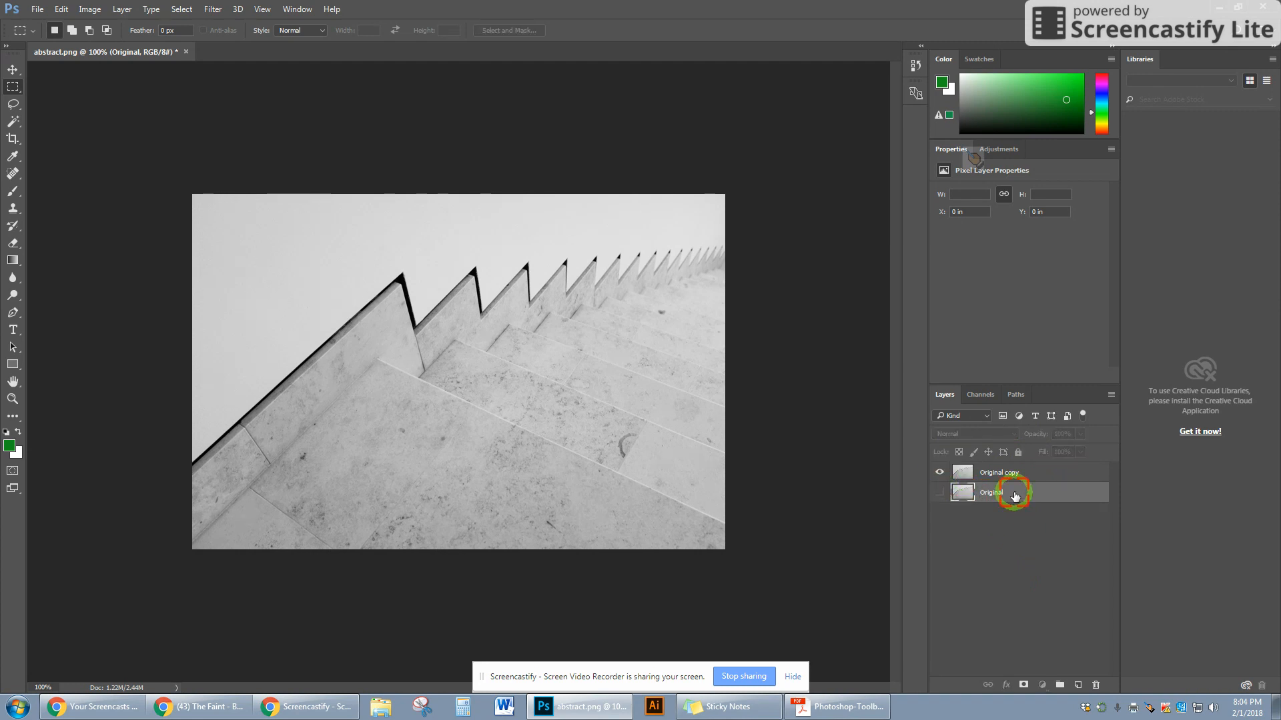
left_click(1018, 453)
left_click(941, 492)
left_click(1018, 452)
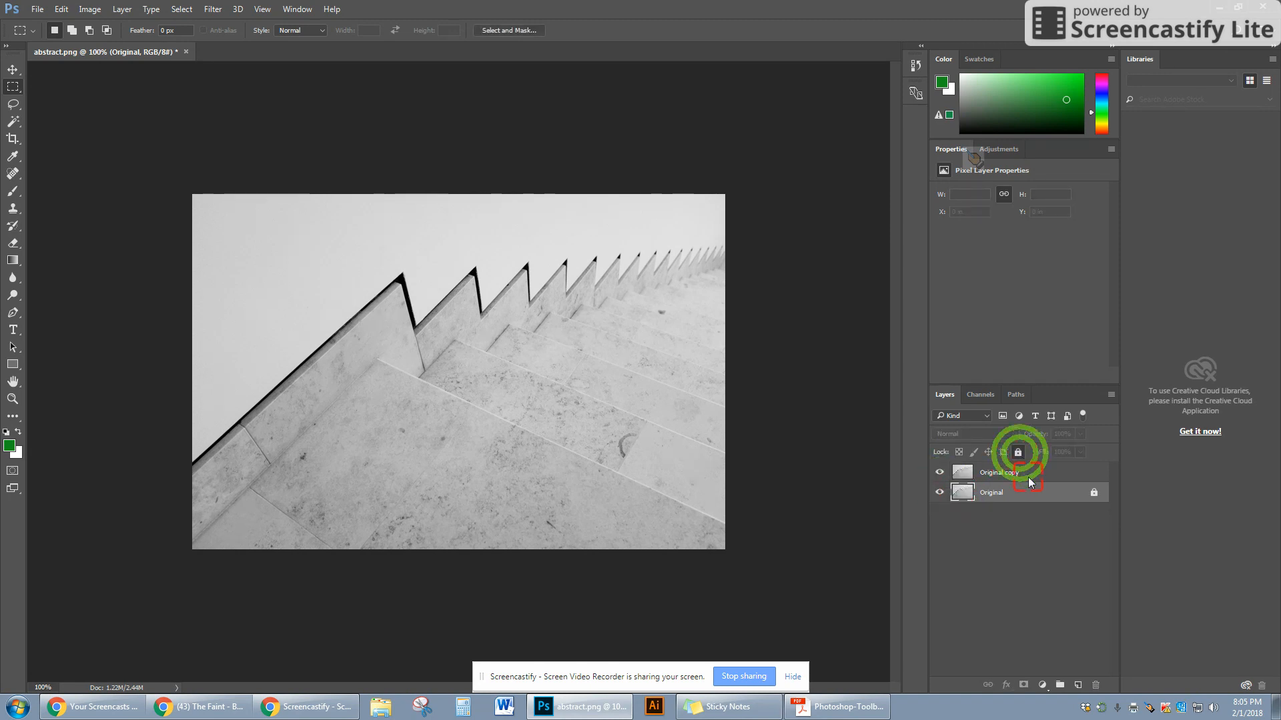
left_click(1024, 495)
- Hide the Original layer and switch the Original copy's visibility off and back on
left_click(941, 492)
left_click(1007, 495)
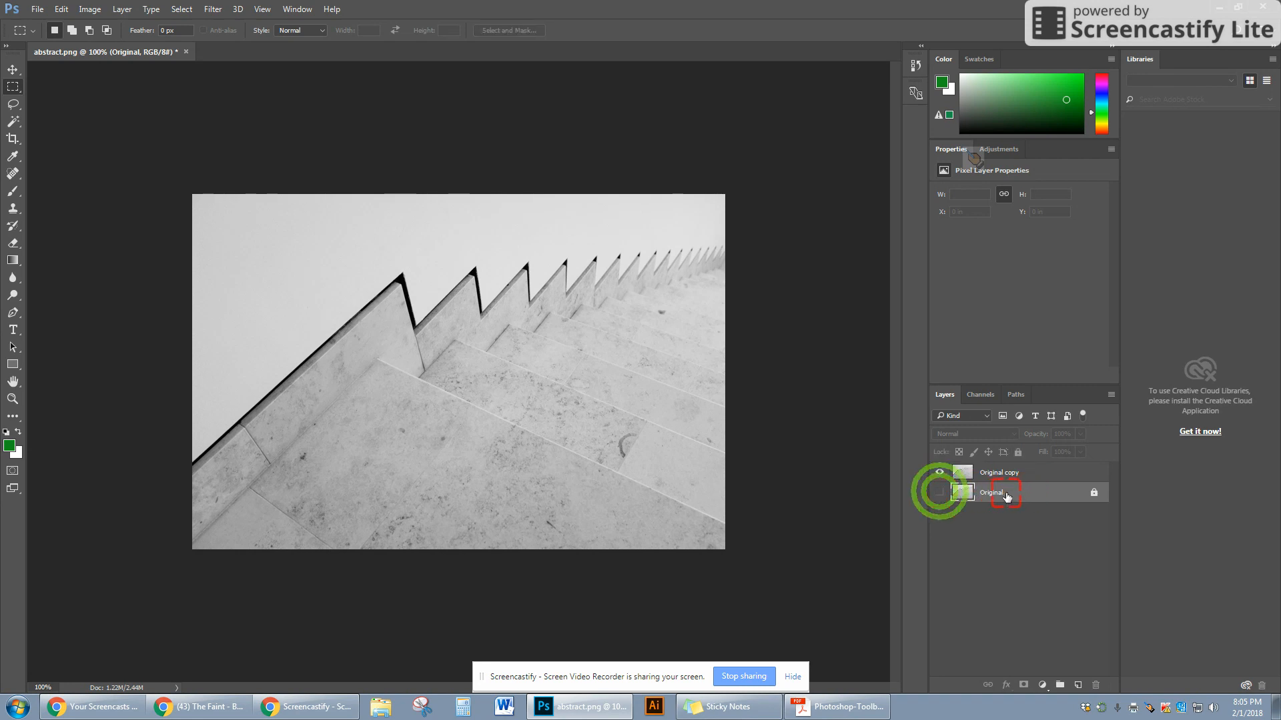
left_click(1030, 501)
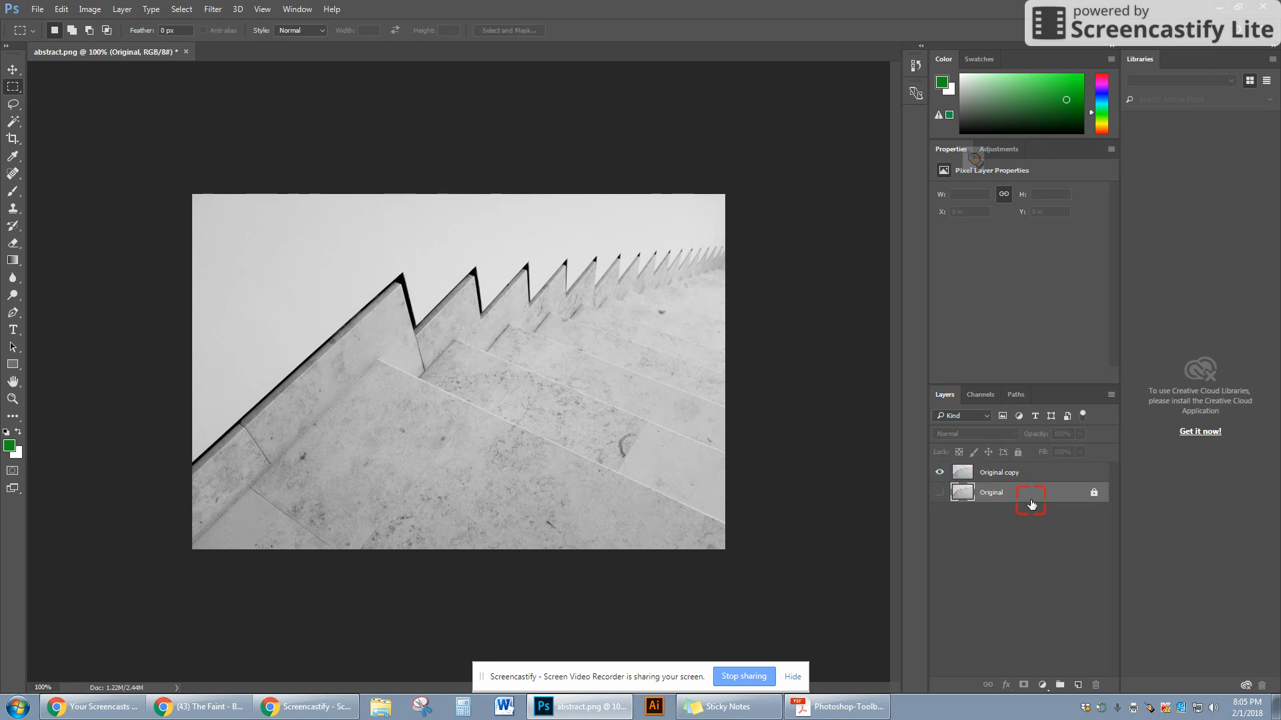
left_click(940, 472)
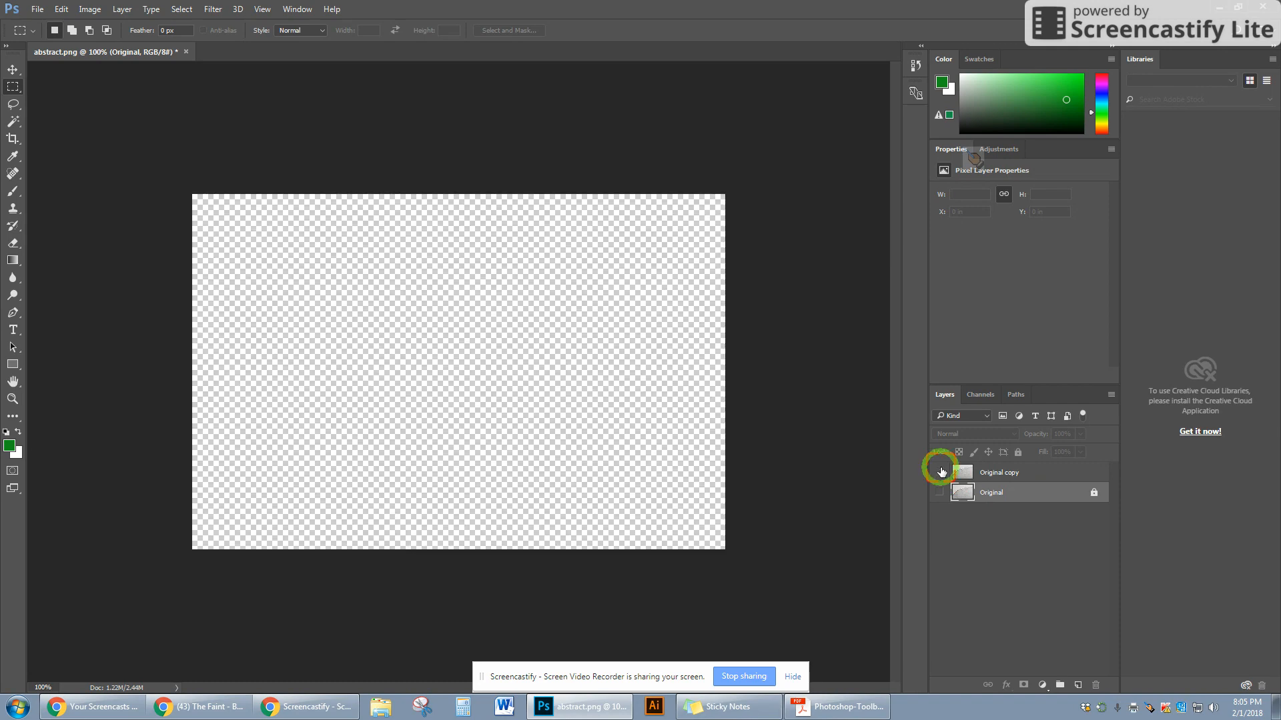
left_click(988, 487)
left_click(939, 472)
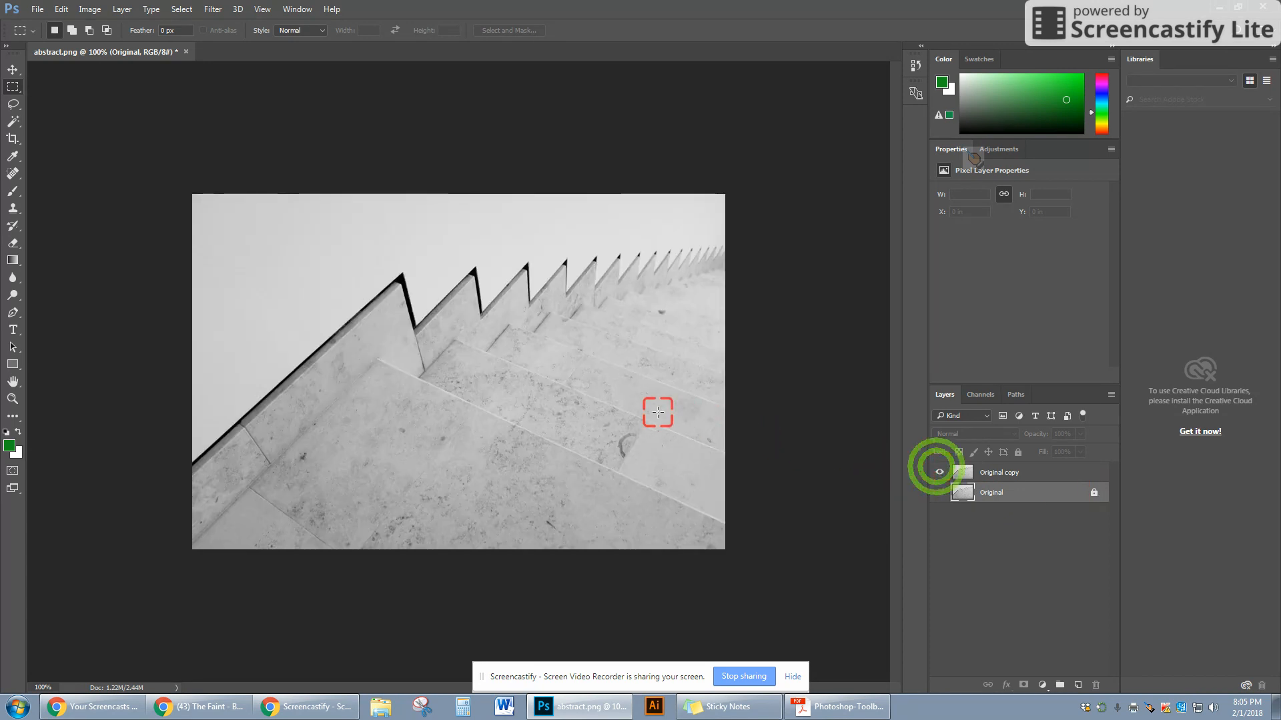
- Draw a rectangular marquee selecting a full-height vertical strip near the image's right side
key("m")
left_click_drag(570, 299, 646, 542)
left_click_drag(630, 194, 685, 566)
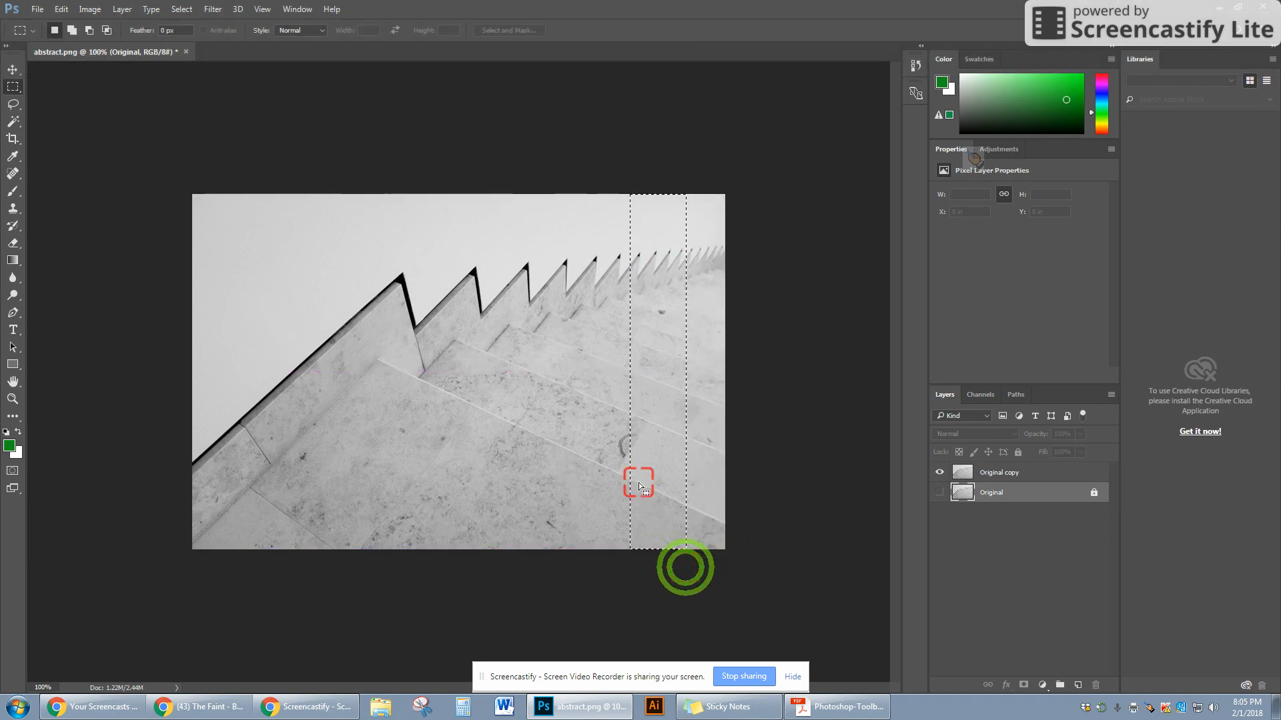
- Try to move the selected strip with the Move tool on the locked Original layer
key("v")
left_click_drag(670, 393, 529, 398)
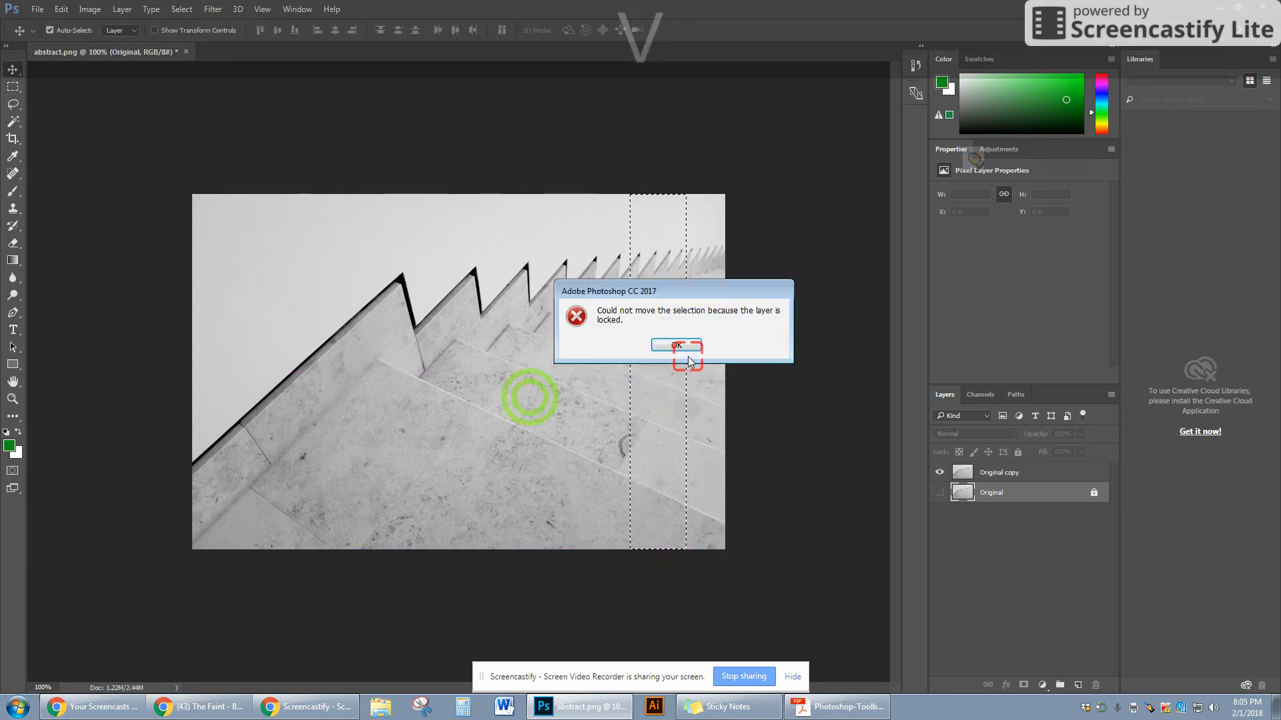
left_click(684, 348)
left_click(665, 407)
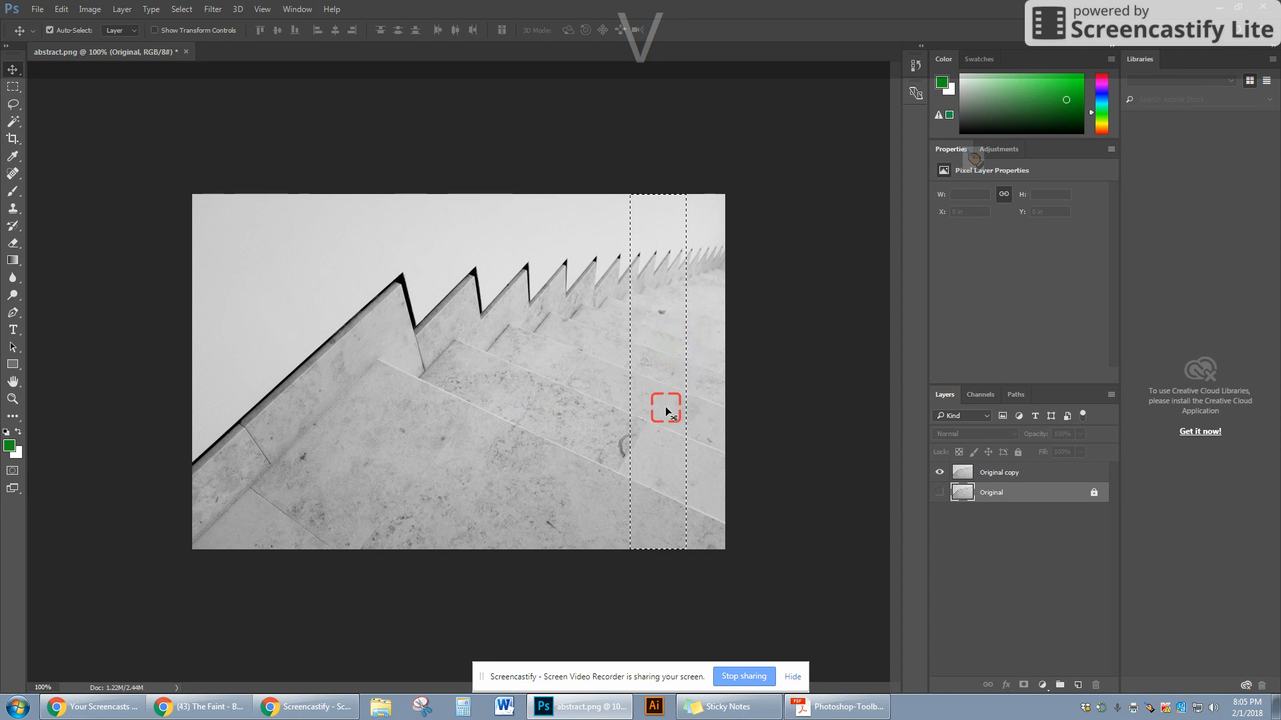
left_click(1007, 499)
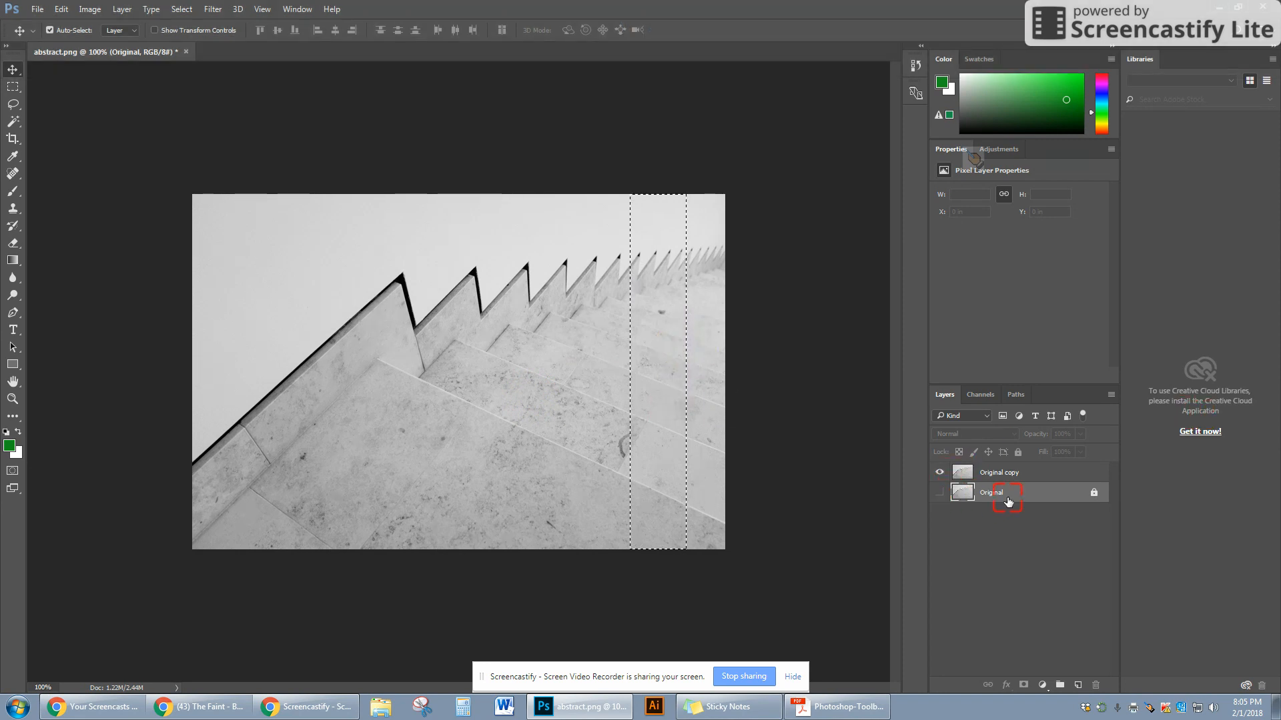
left_click(692, 427)
left_click(618, 416)
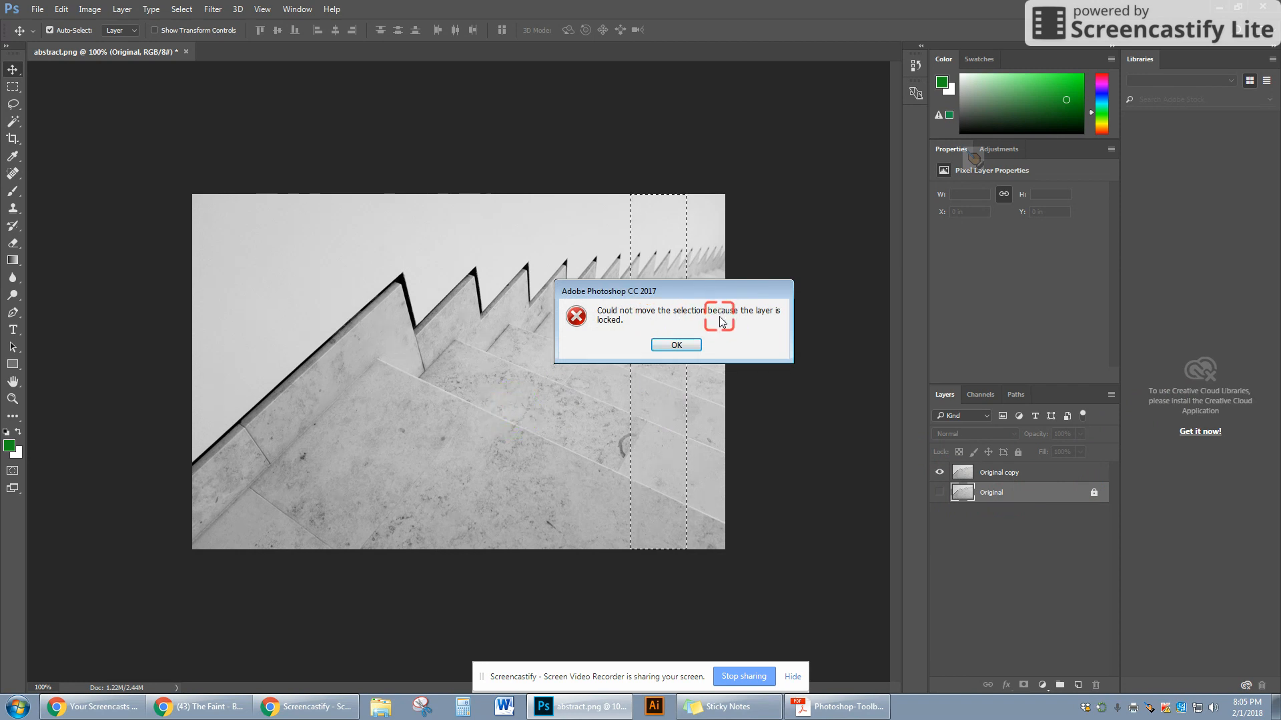
left_click(688, 344)
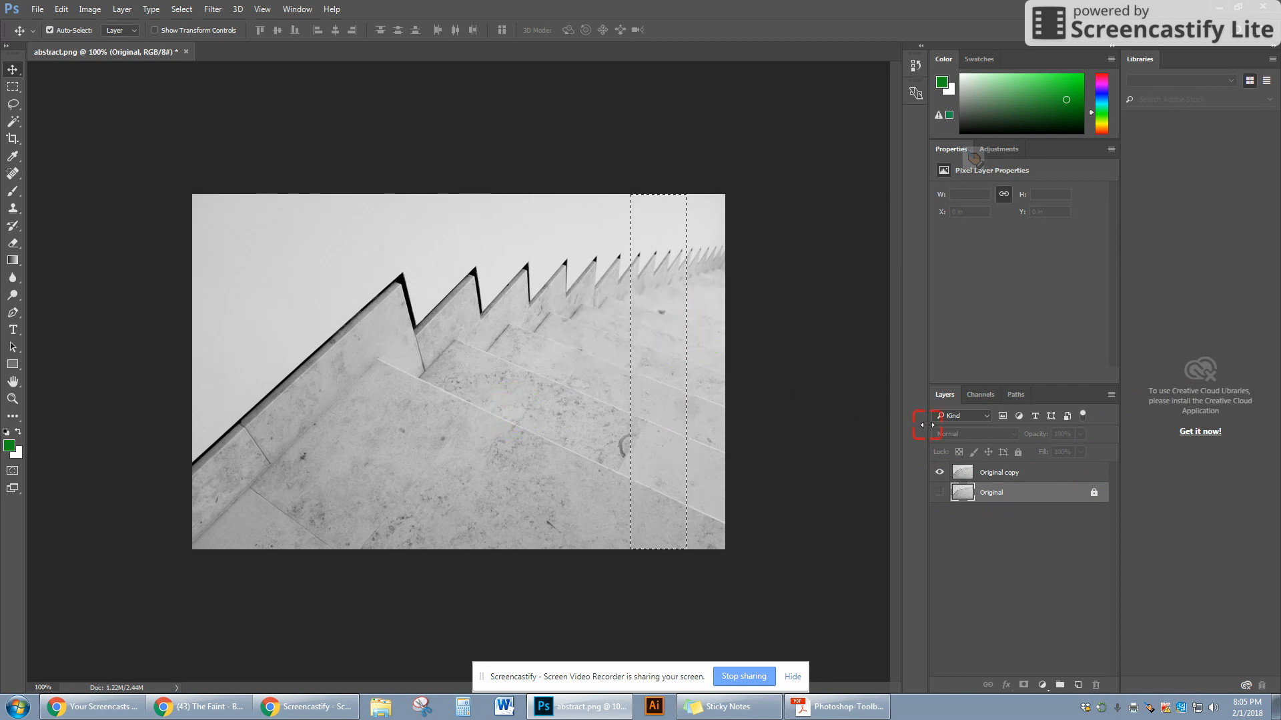
- Select the Original copy layer, move the selected strip about 85 px left, and deselect
left_click(992, 475)
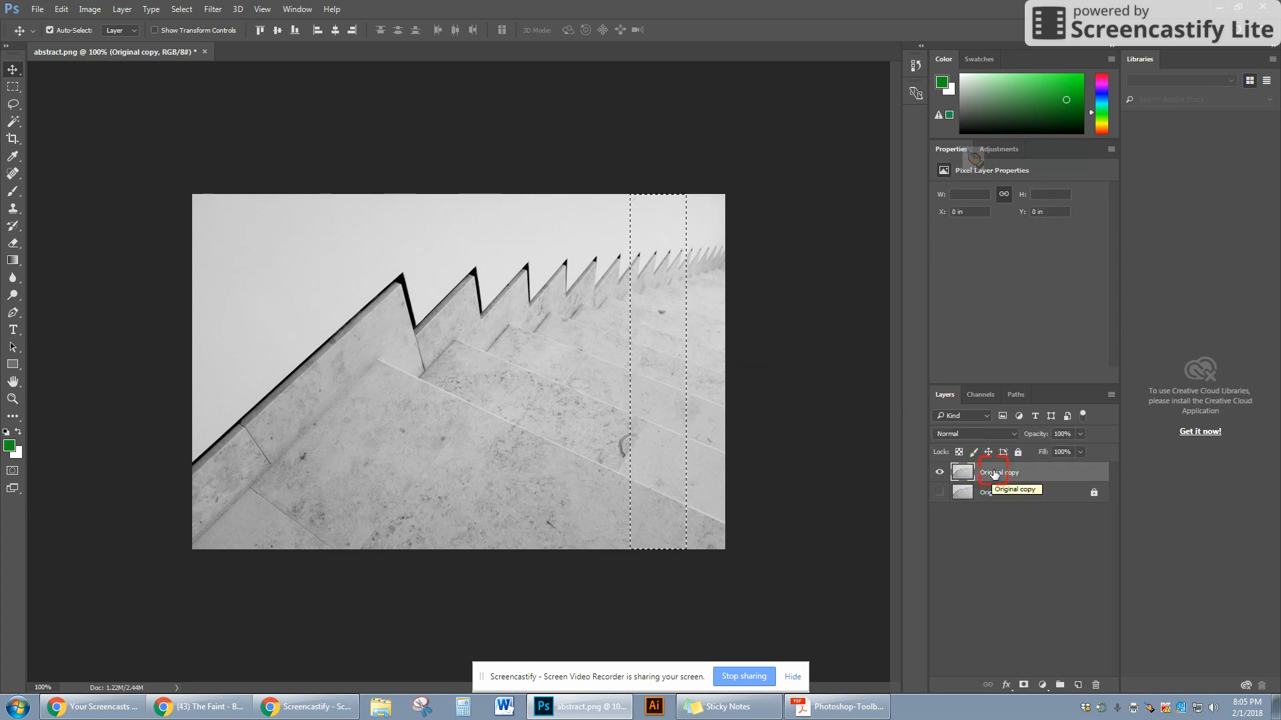
left_click_drag(623, 378, 517, 378)
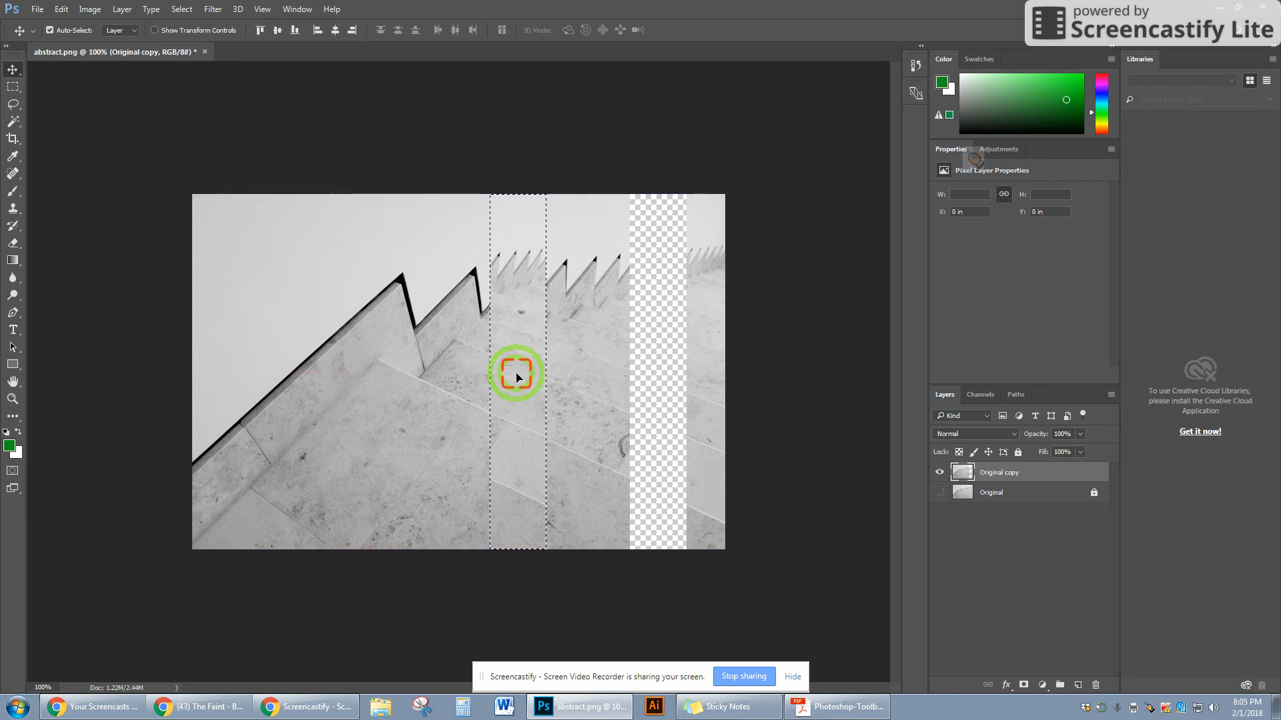
key("v")
key("ctrl+d")
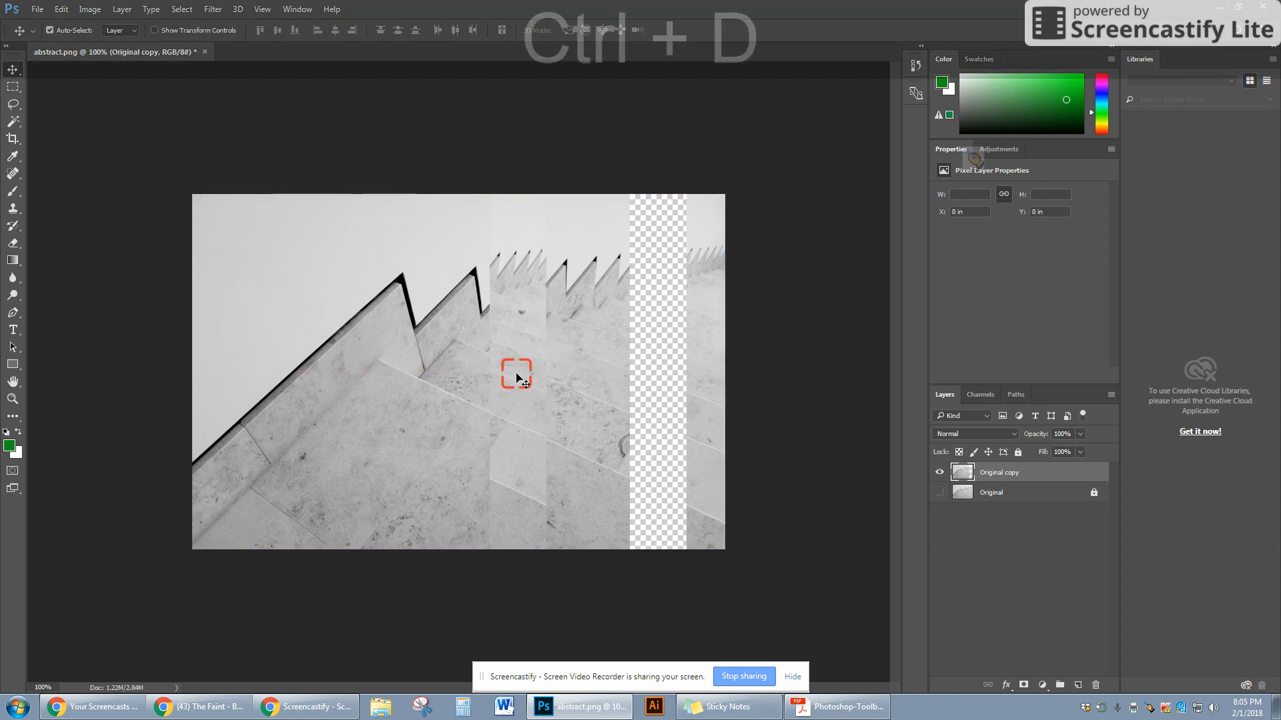
- Marquee a second vertical strip near the image's centre-left, move it about 90 px left, and deselect
key("v")
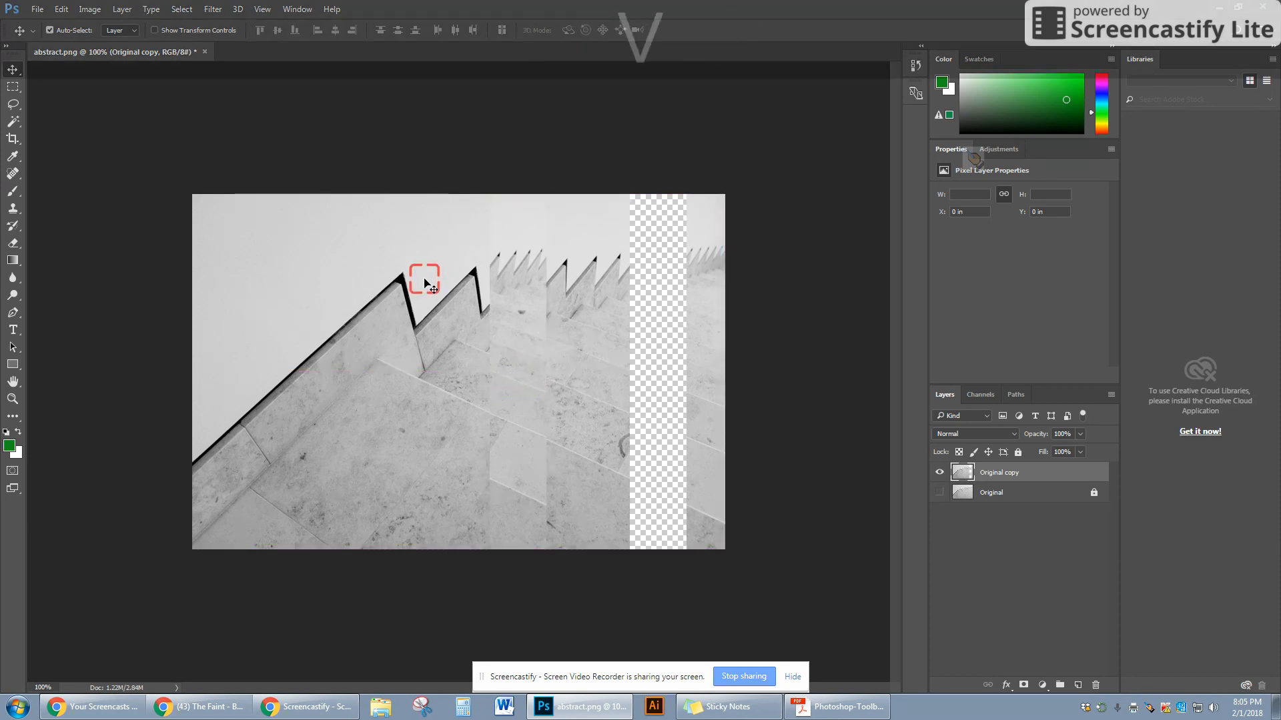
key("m")
left_click_drag(373, 189, 432, 568)
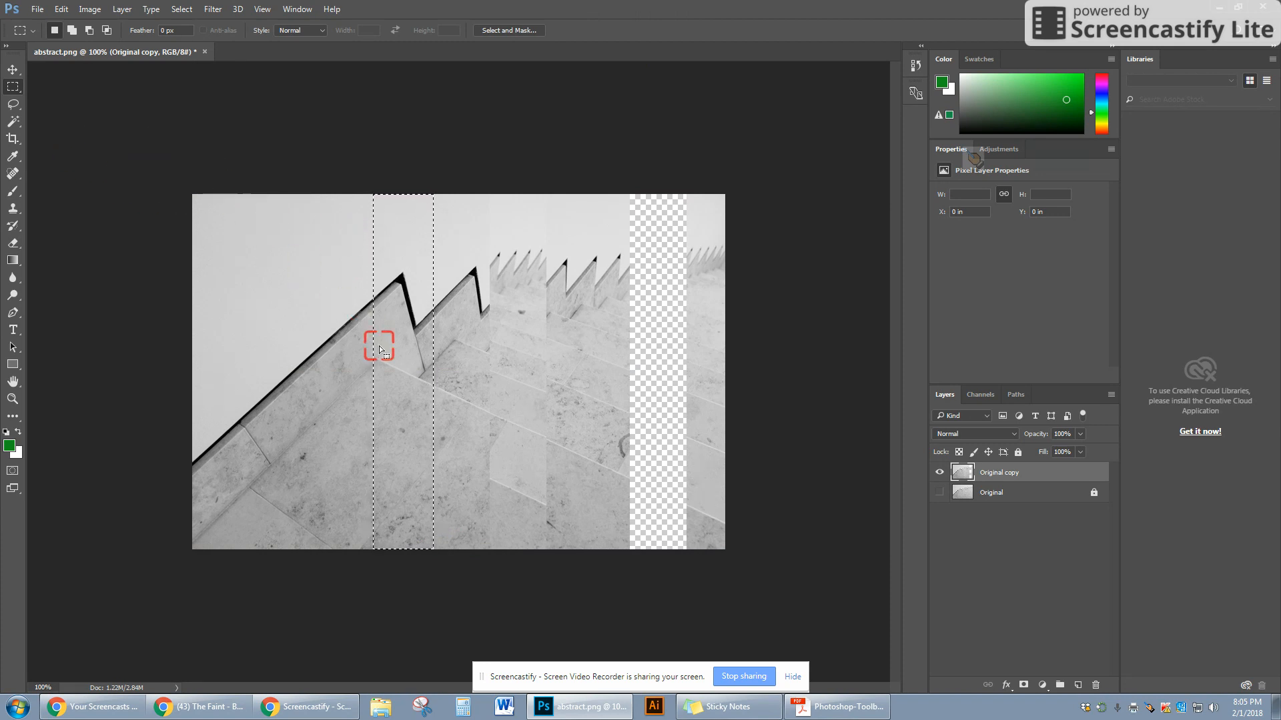
key("v")
left_click_drag(405, 381, 286, 384)
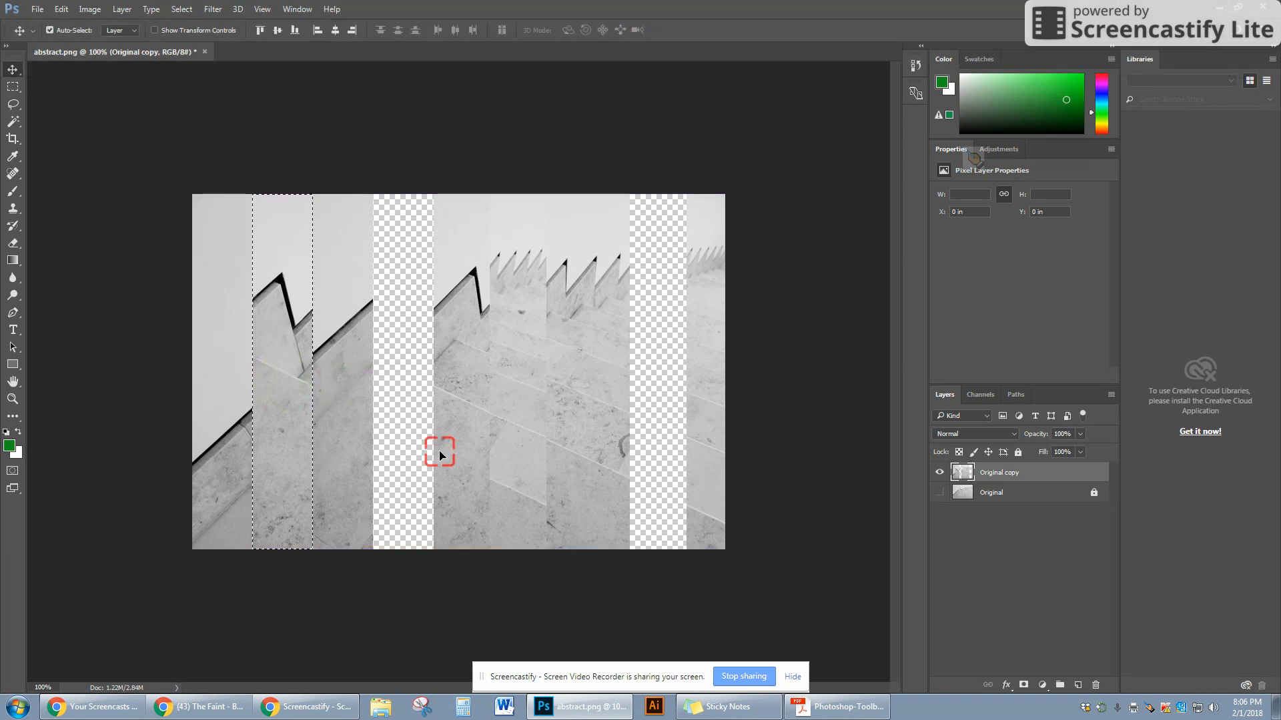
mouse_move(280, 315)
left_mouse_down()
mouse_move(400, 325)
mouse_move(294, 286)
mouse_move(288, 311)
left_mouse_up()
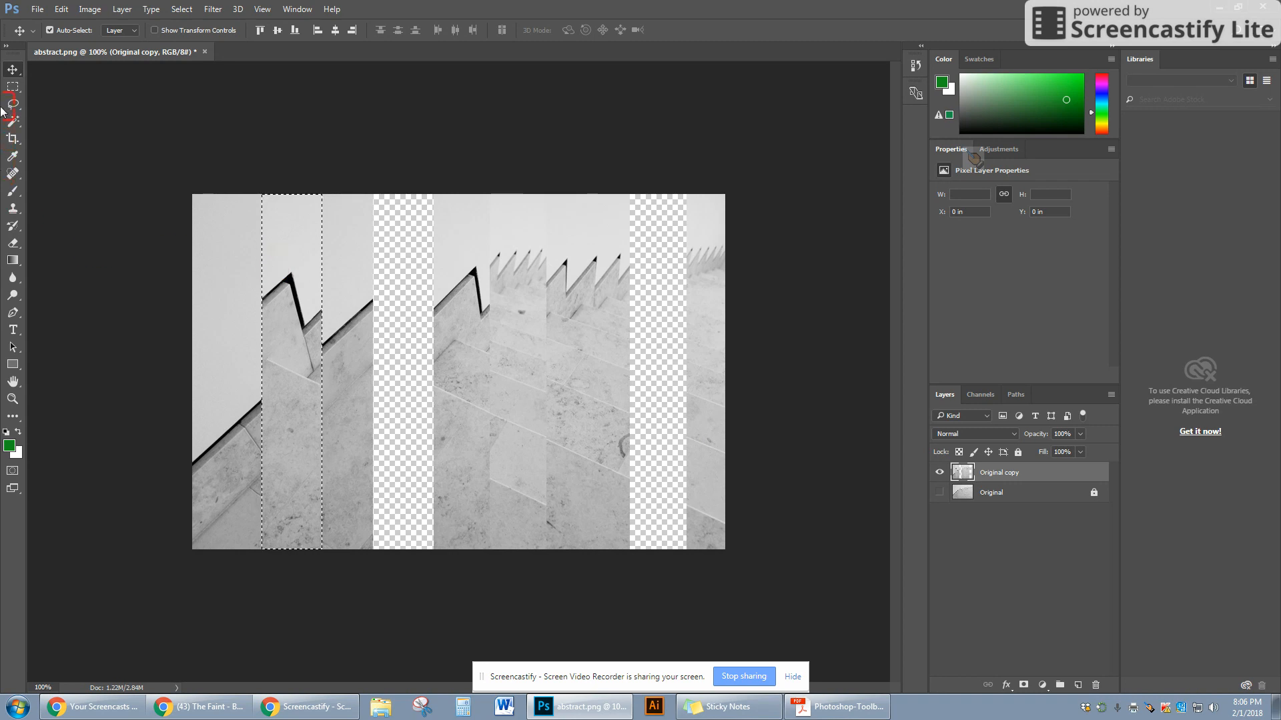
key("ctrl+d")
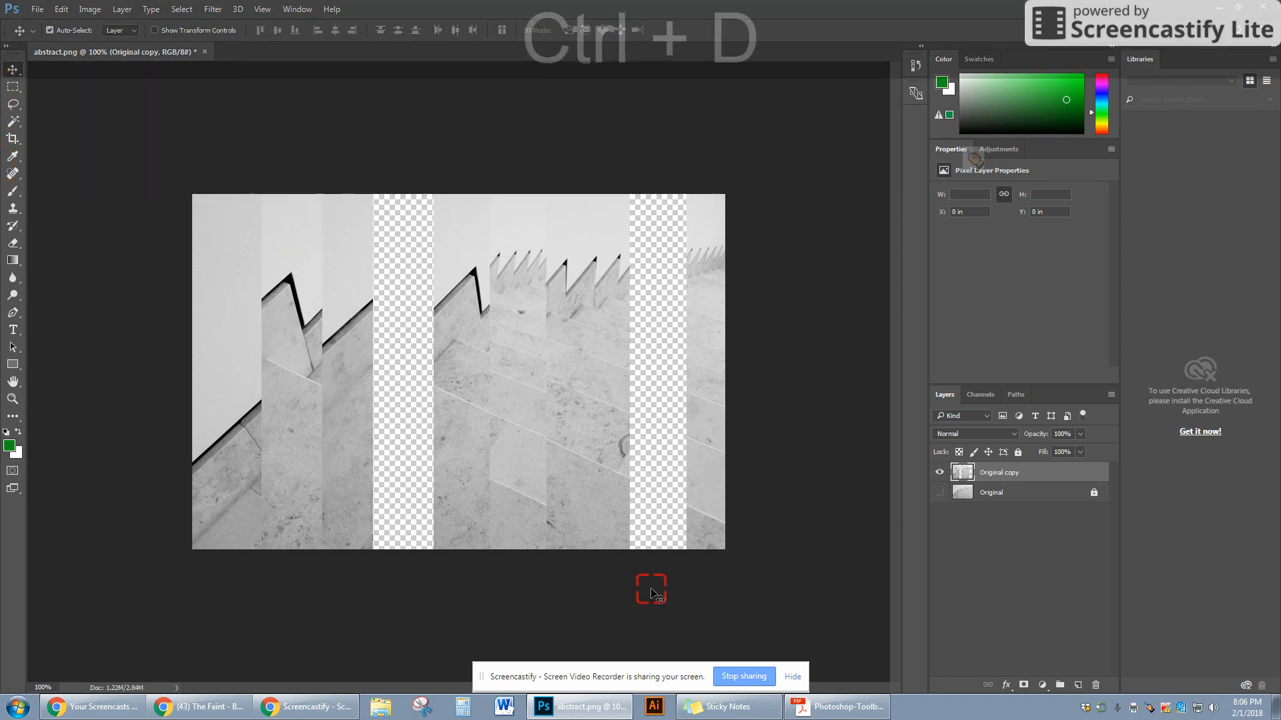
- Toggle the visibility of Original copy and Original to compare the edited copy with the original image
left_click(937, 475)
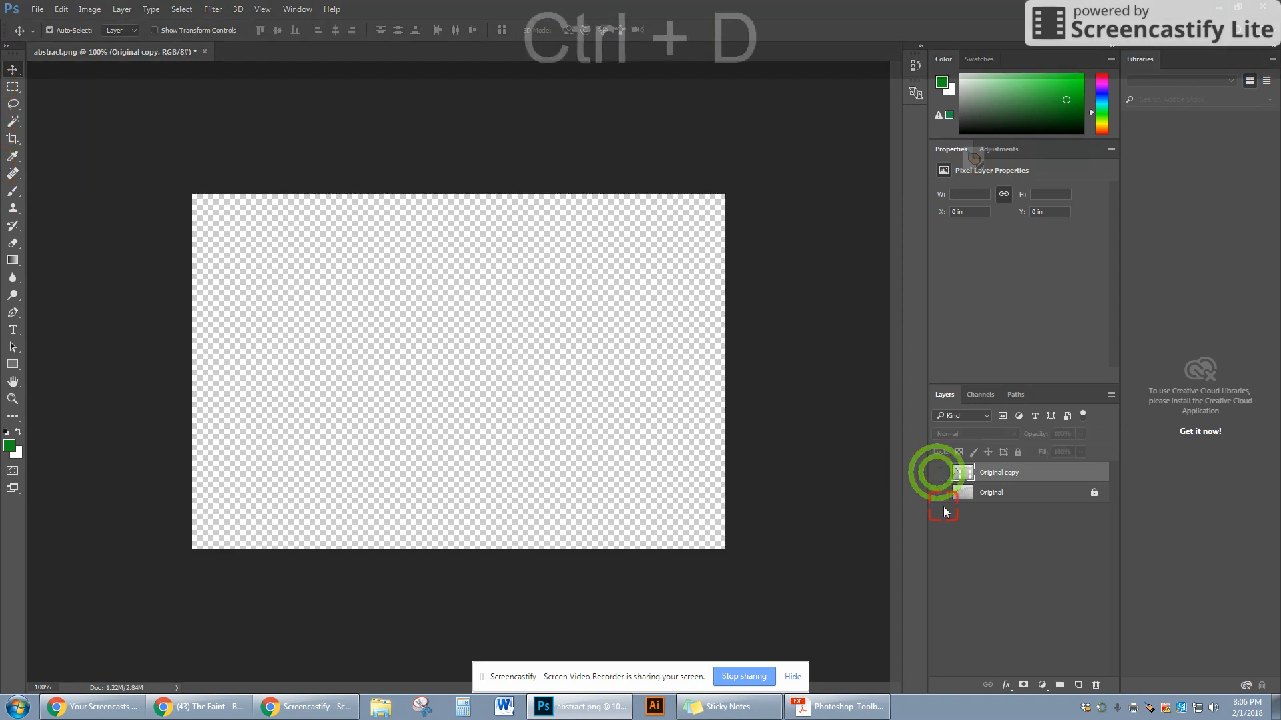
left_click(937, 494)
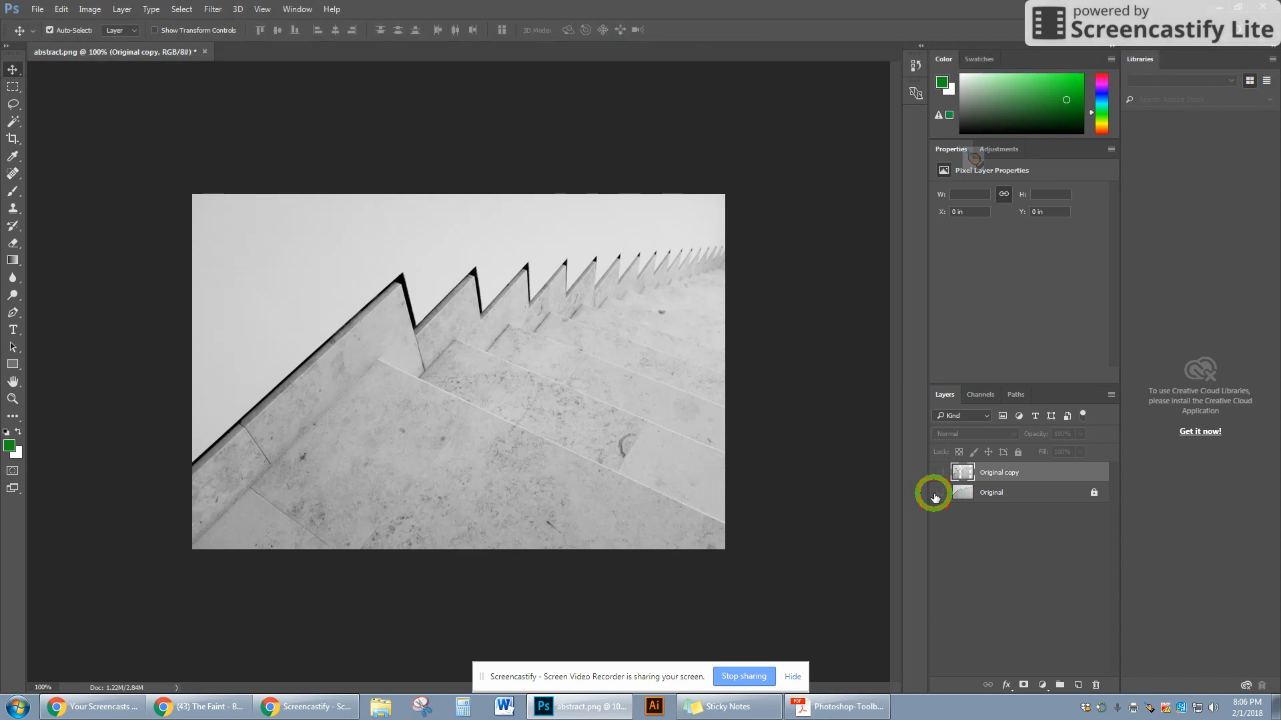
left_click(937, 494)
left_click(940, 473)
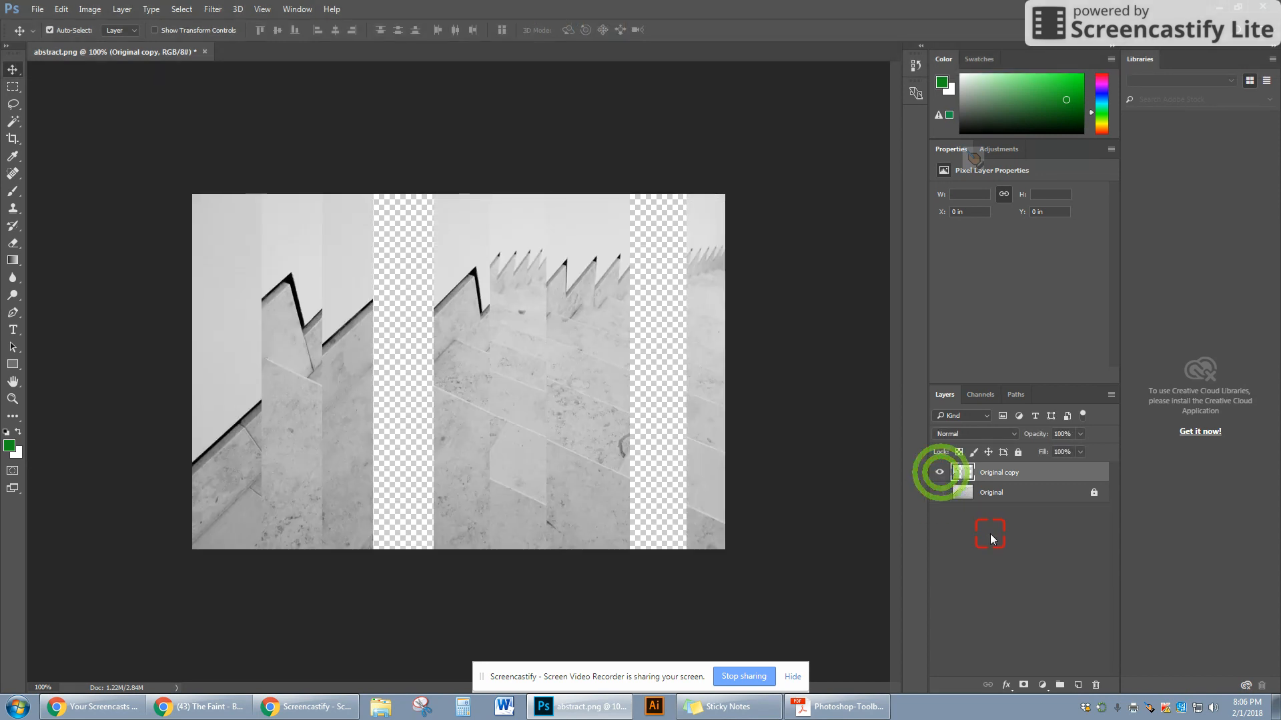